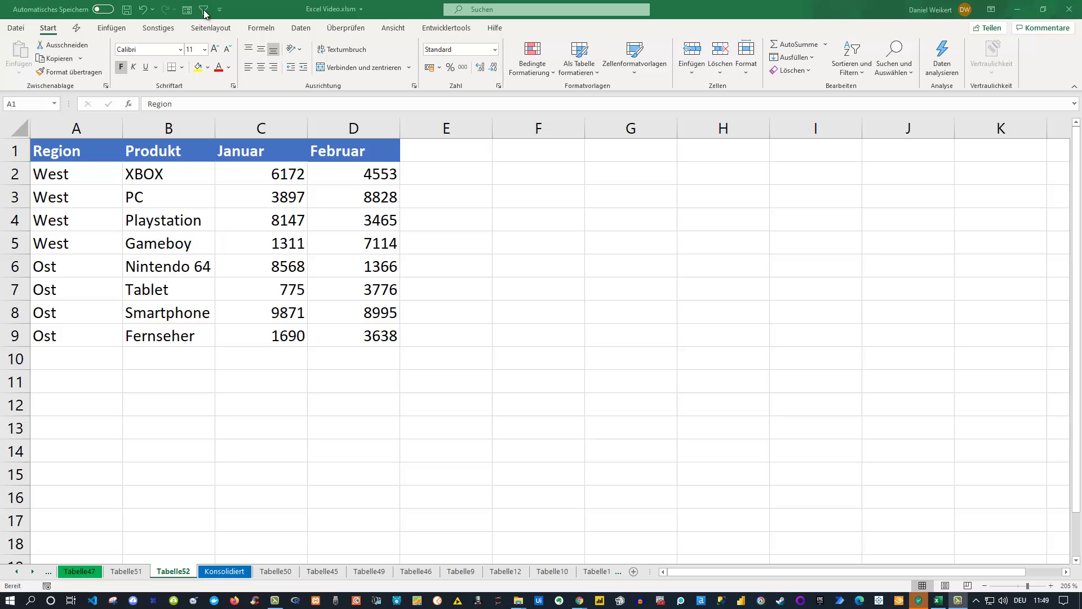
Filter the table to the Gameboy row from cell B5, then undo the filter
left_click(164, 243)
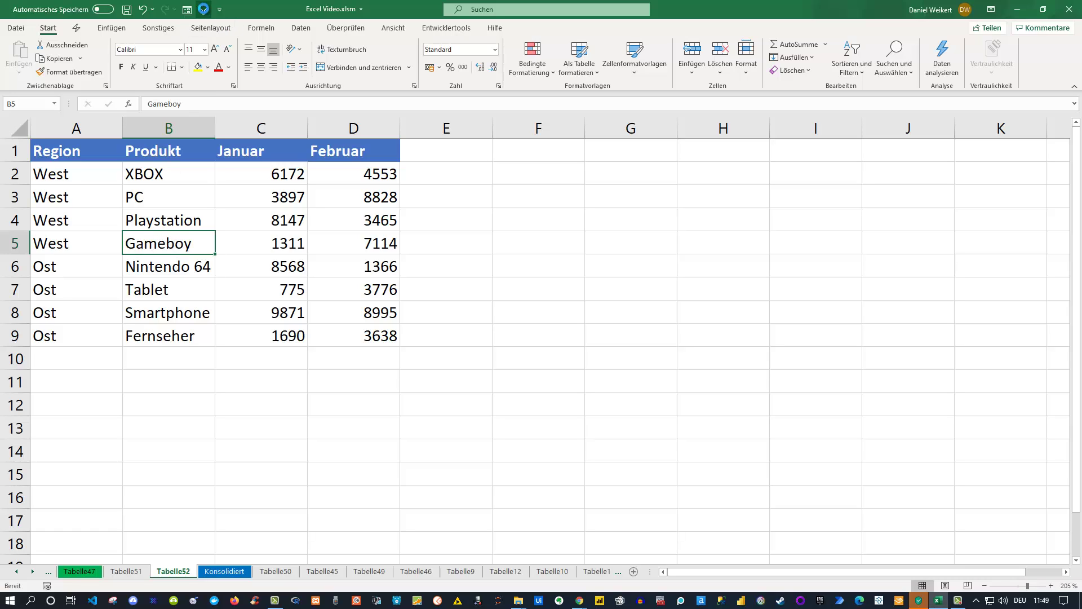
left_click(204, 10)
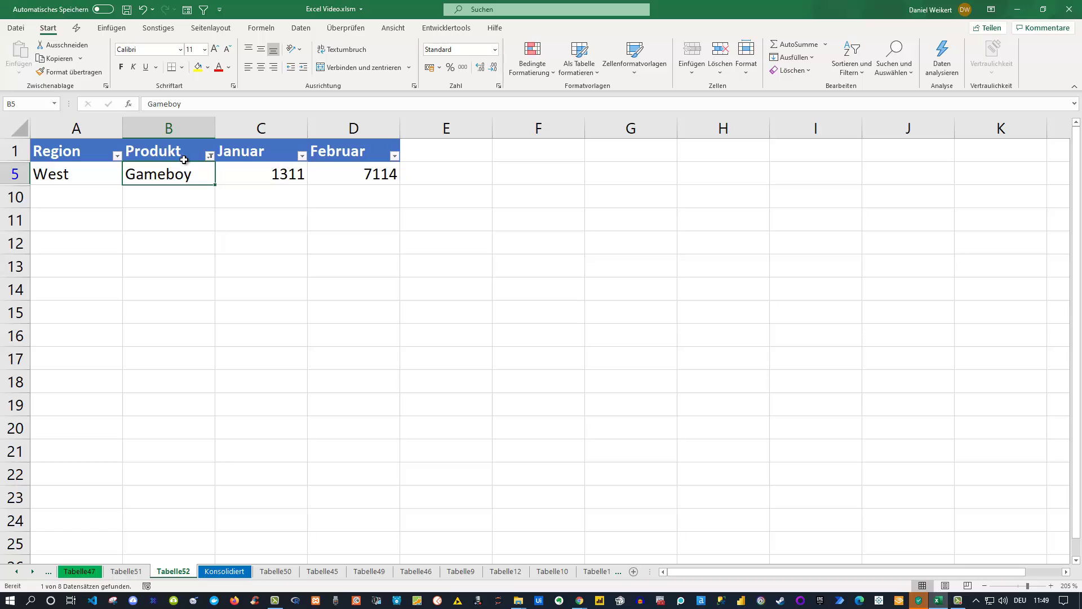
left_click(142, 11)
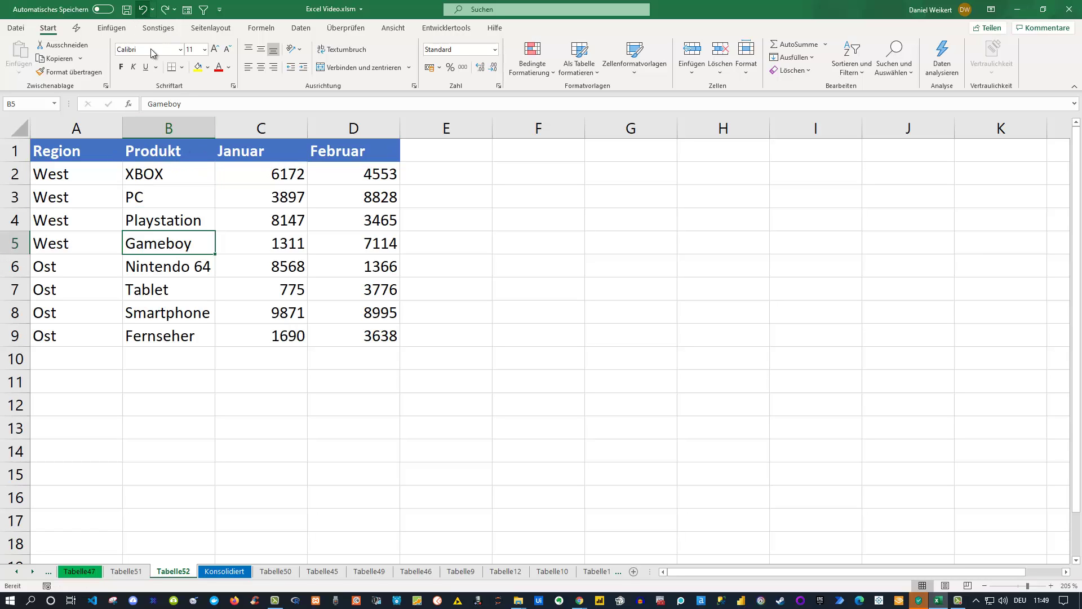
Turn AutoFilter on the table headers on and back off from the Daten tab
left_click(173, 152)
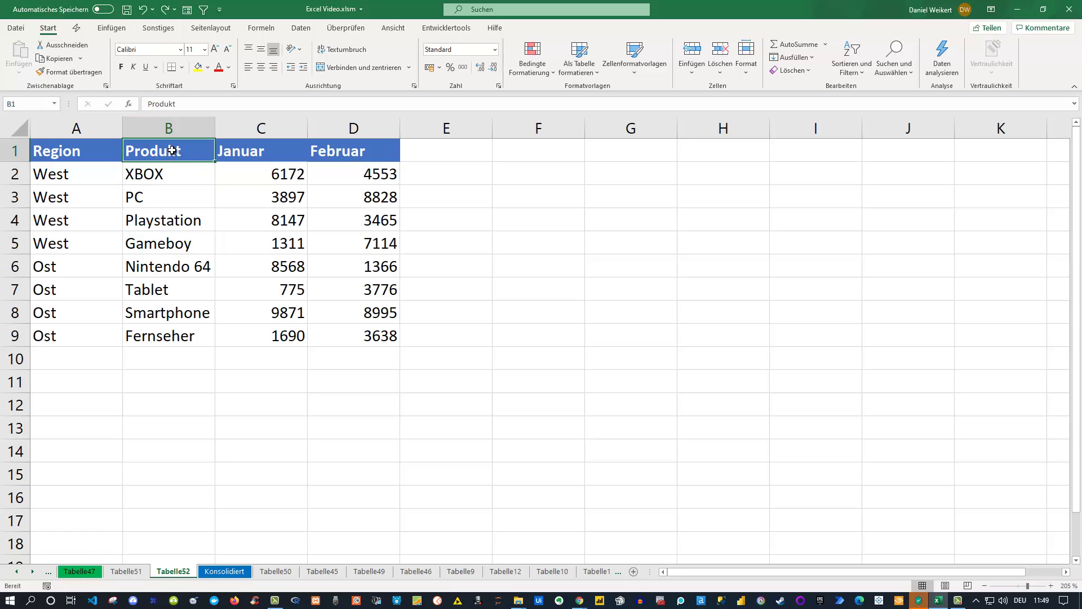
left_click(300, 29)
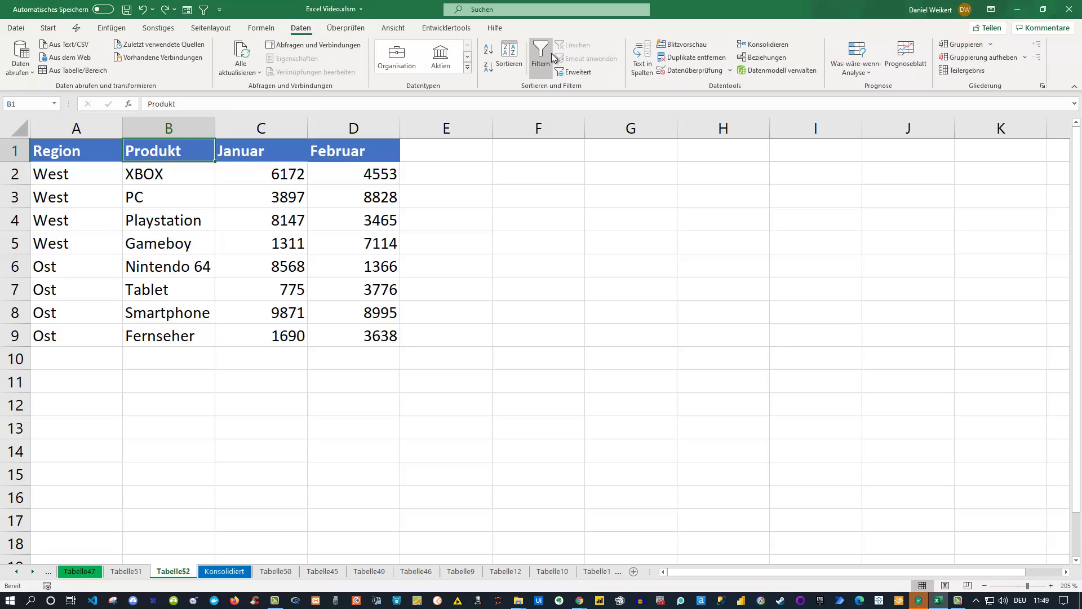
left_click(548, 53)
left_click(548, 54)
right_click(168, 243)
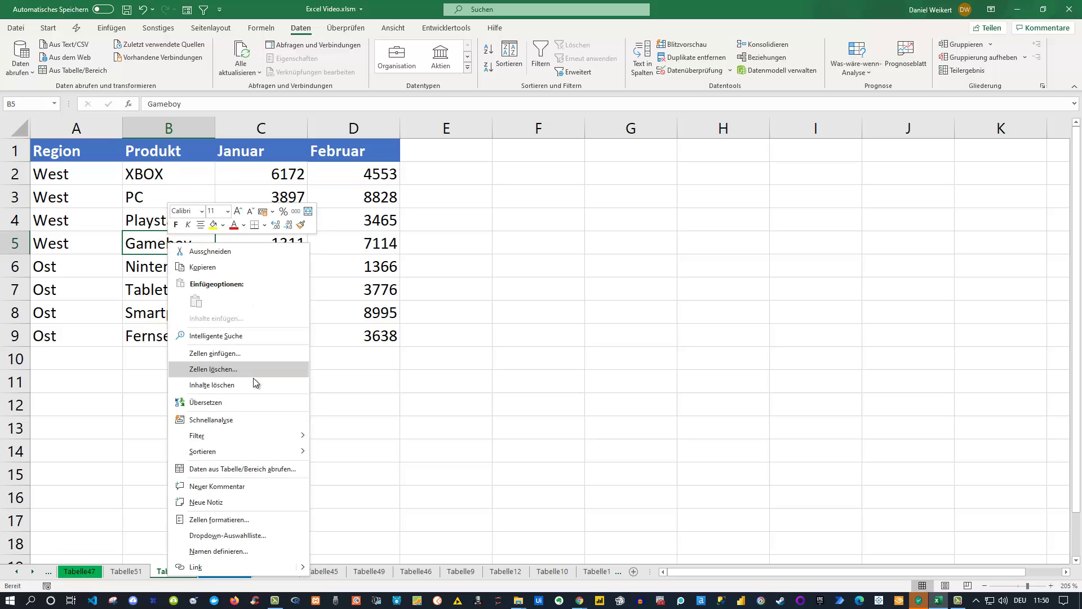
mouse_move(240, 435)
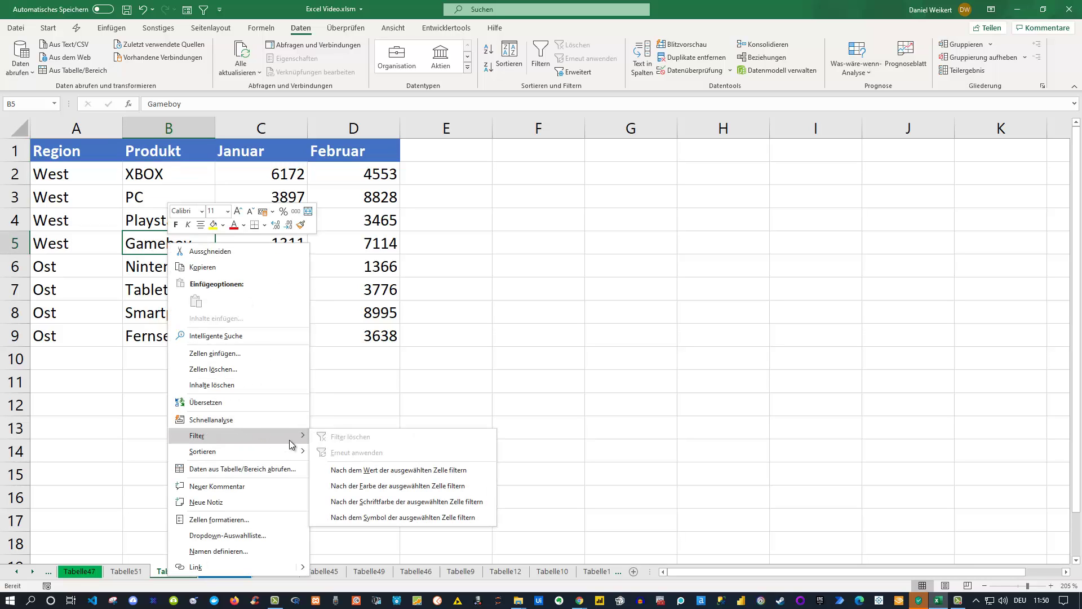
left_click(427, 469)
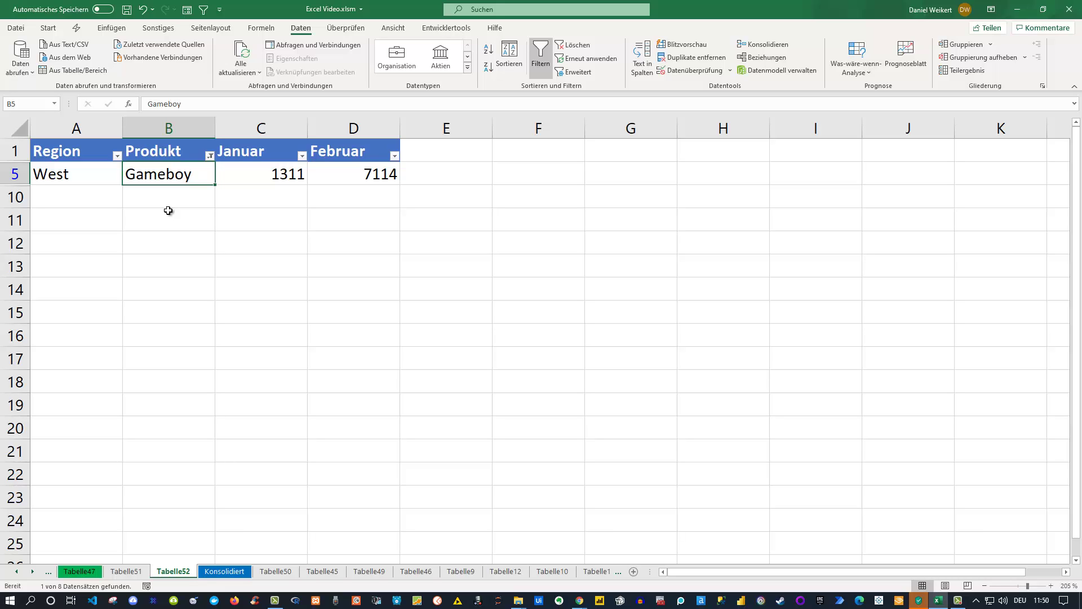
left_click(143, 10)
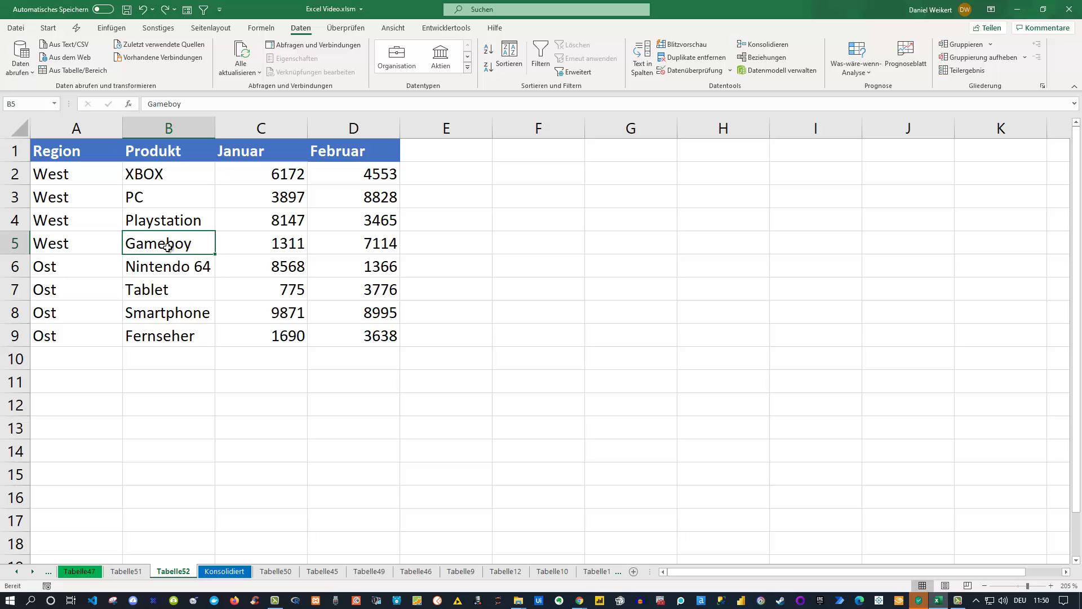
left_click(167, 149)
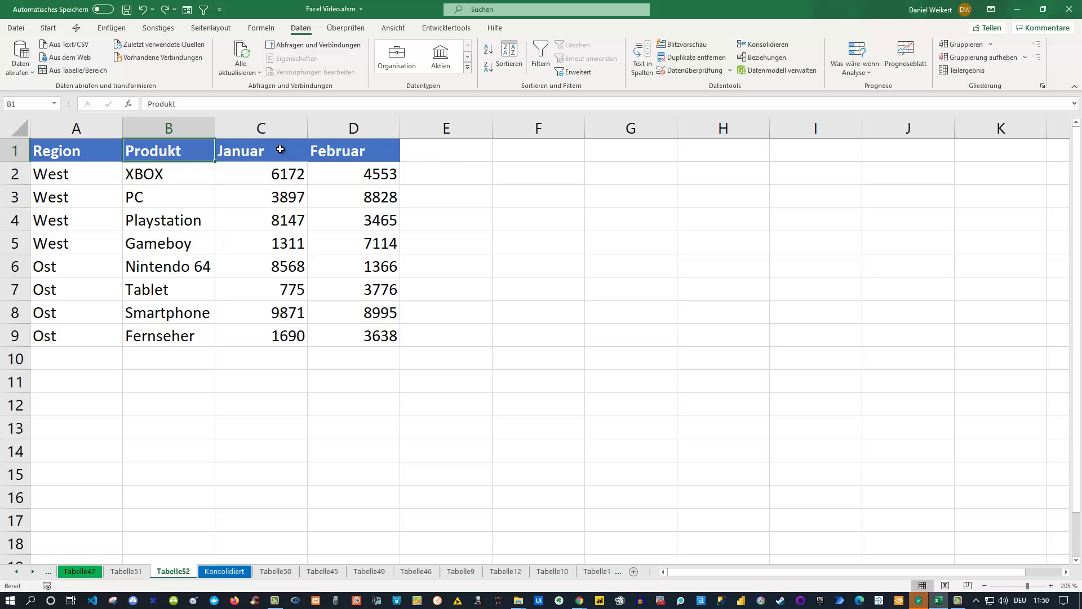
left_click(193, 127)
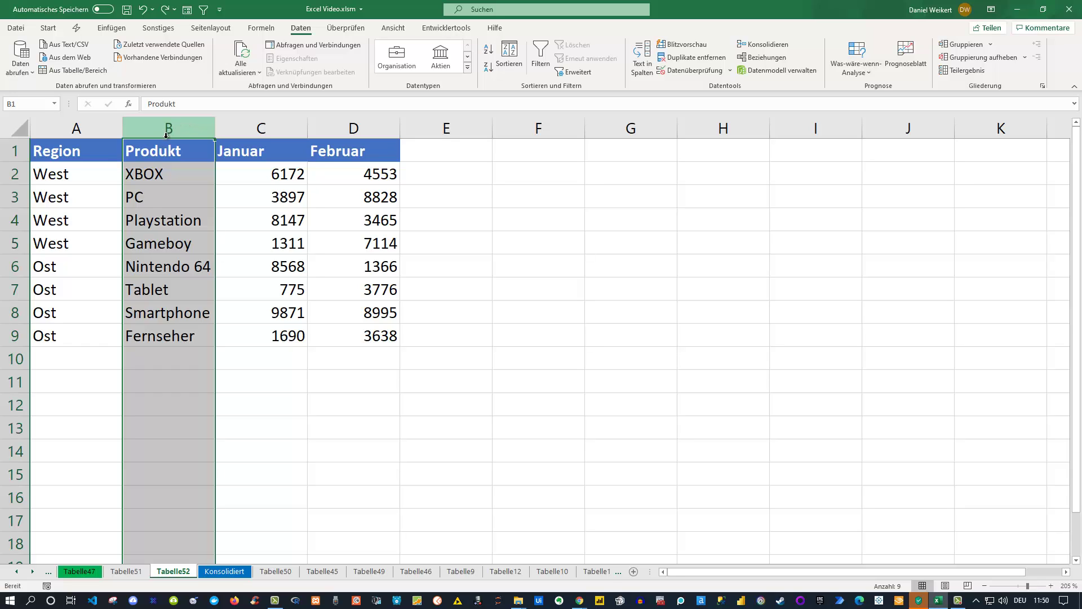
left_click_drag(165, 139, 309, 147)
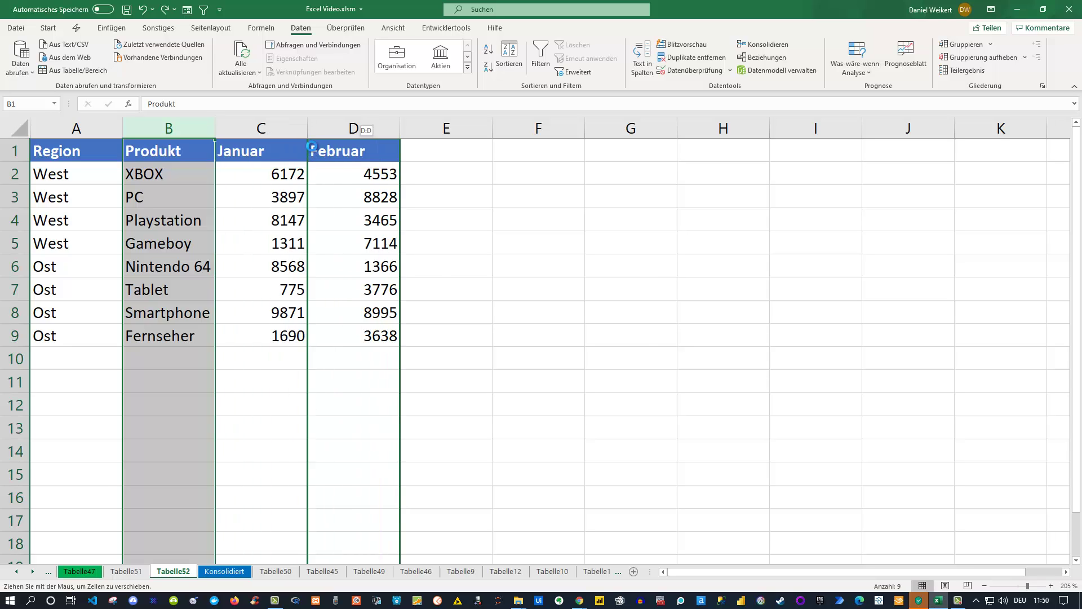
left_click_drag(310, 147, 312, 146)
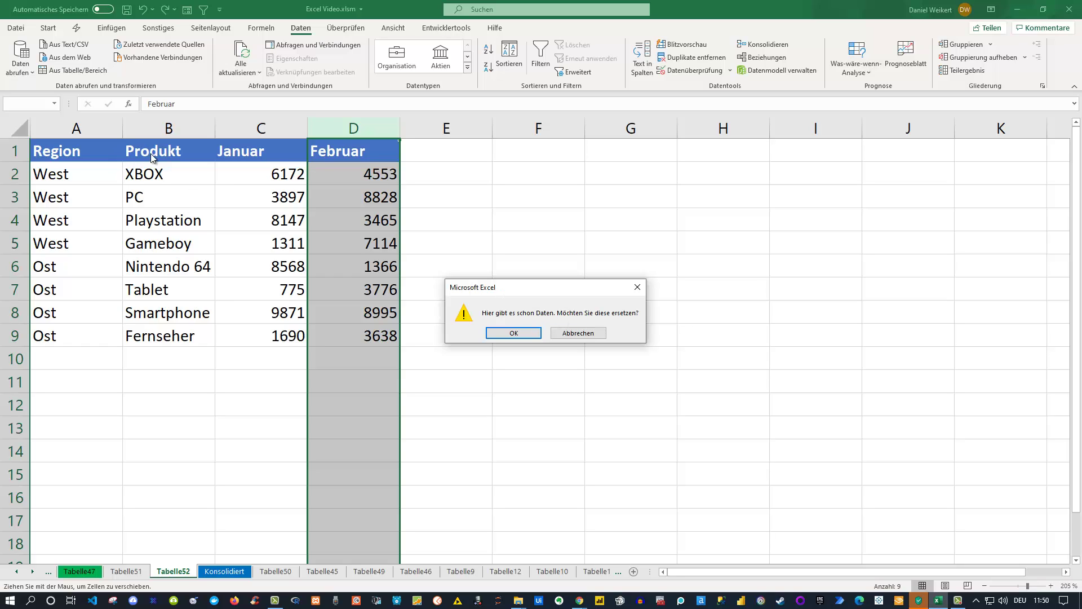
left_click(578, 333)
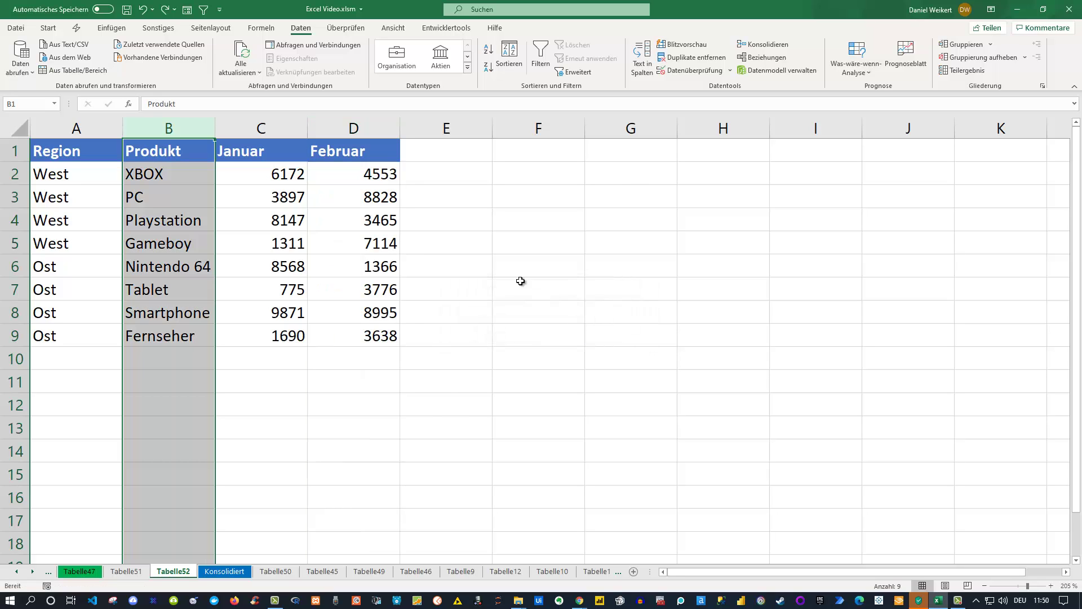
left_click(349, 124)
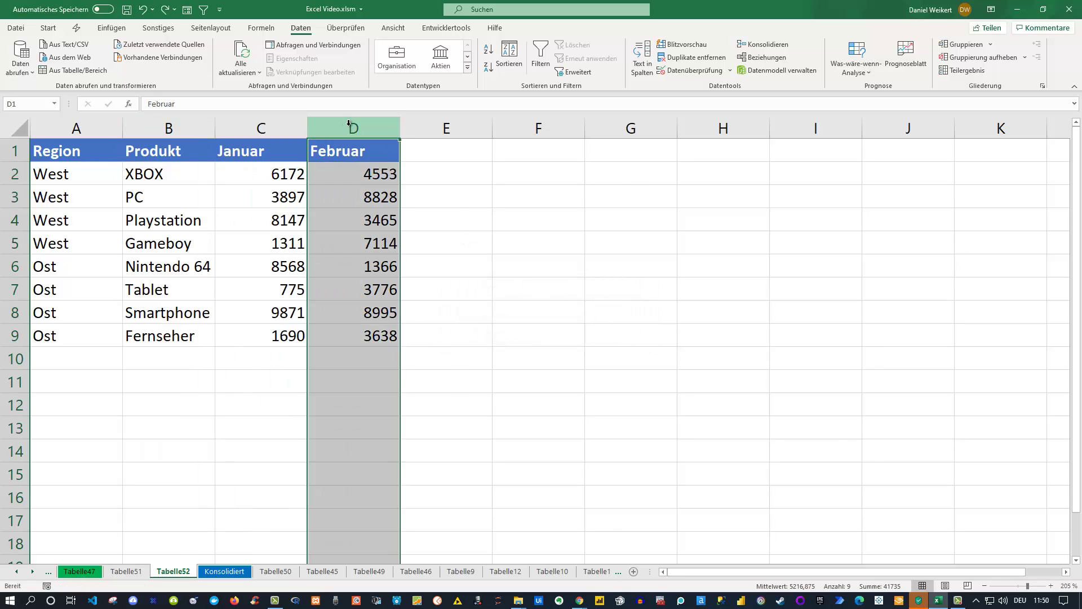
key("ctrl+plus")
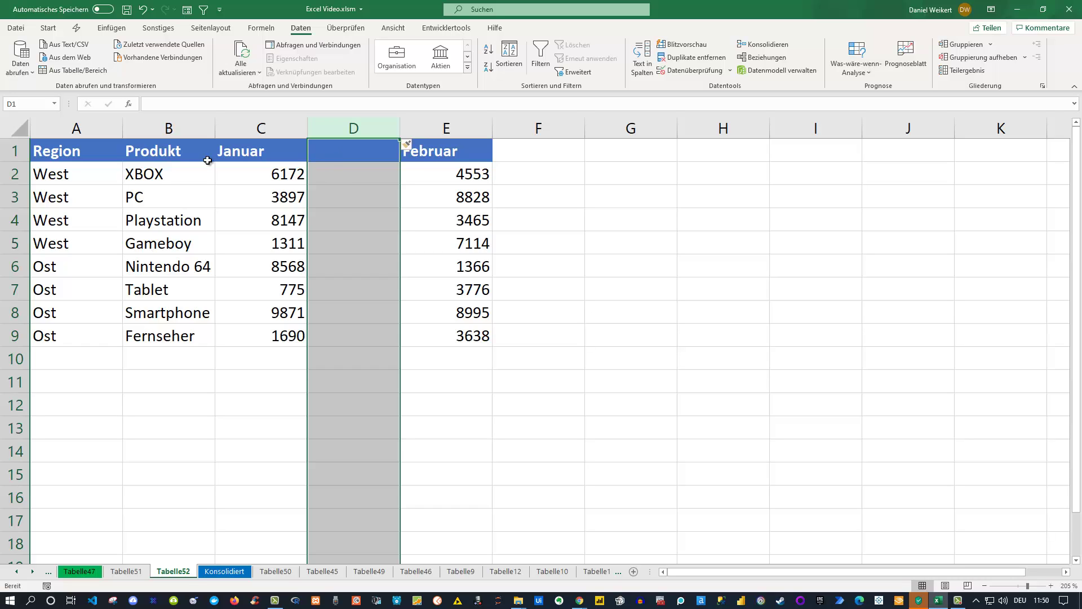
left_click_drag(181, 151, 180, 323)
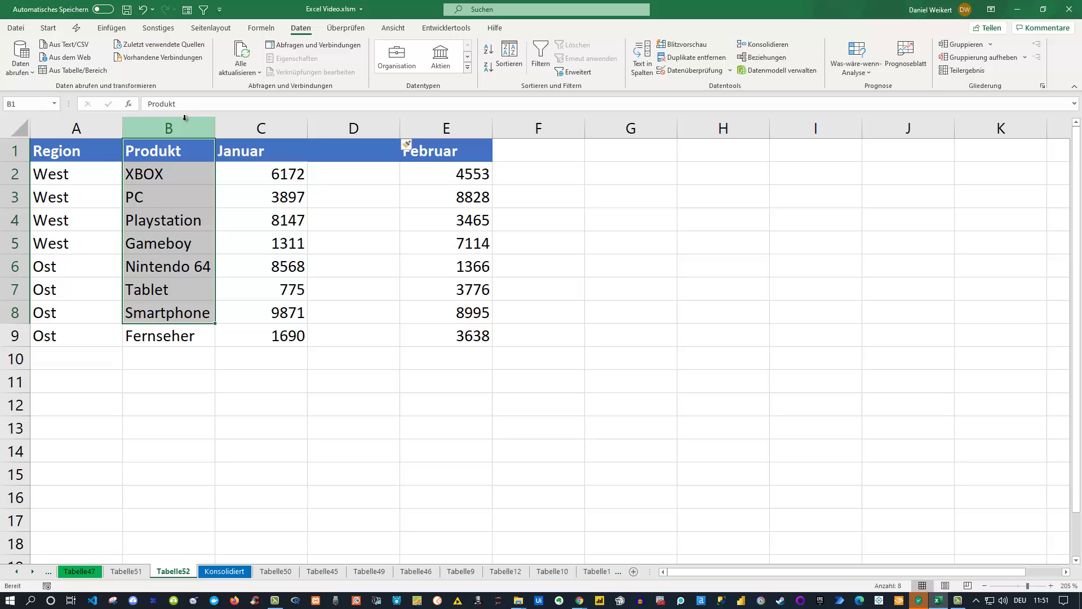
key("ctrl+z")
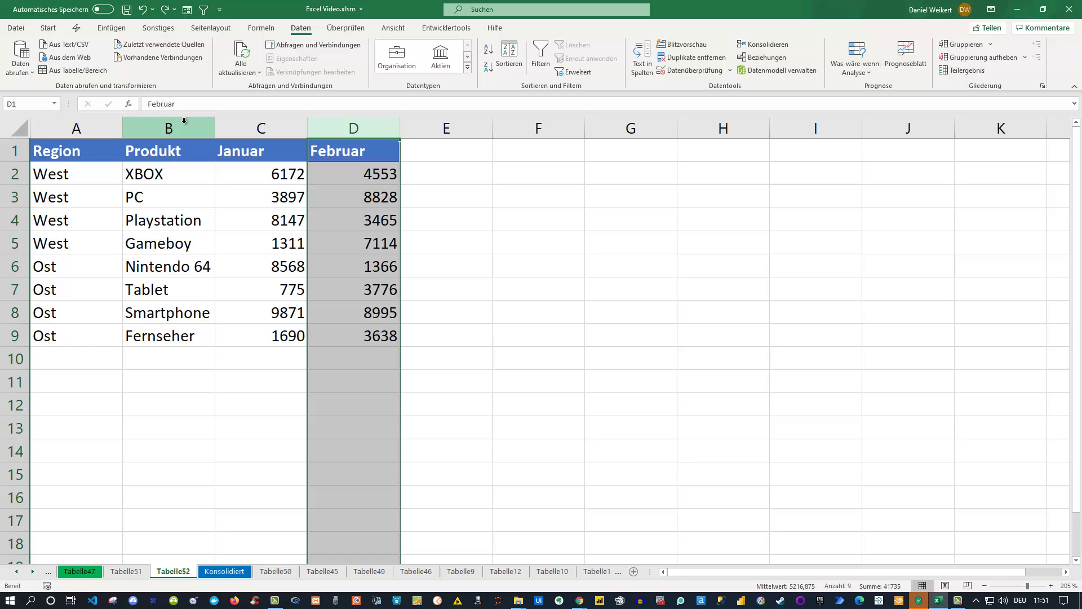
left_click(184, 120)
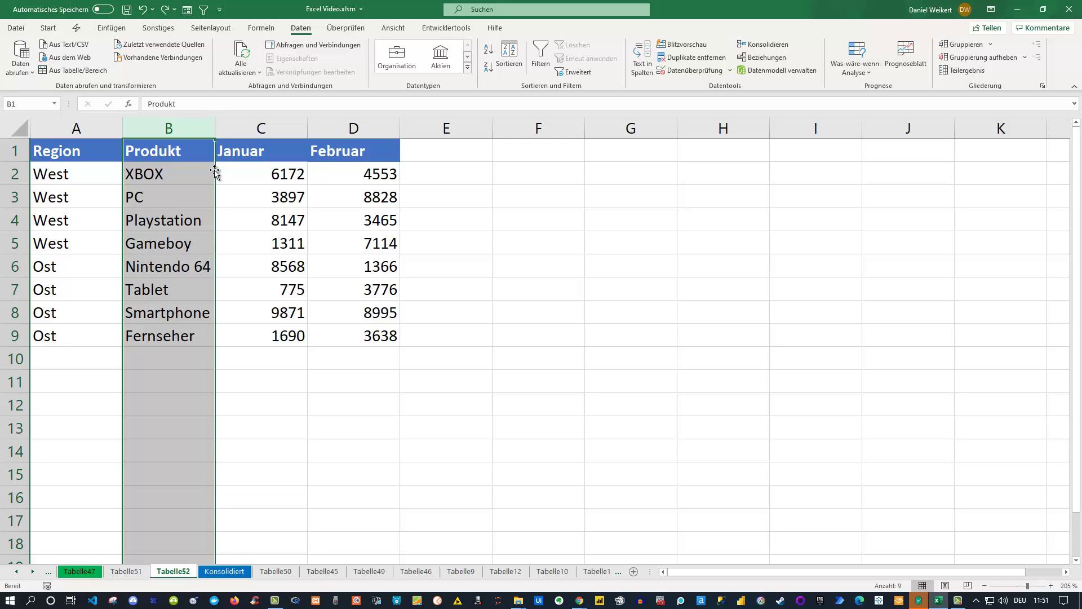
Shift-drag the Produkt and Februar columns so columns read Region, Januar, Februar, Produkt
left_click_drag(214, 170, 309, 177)
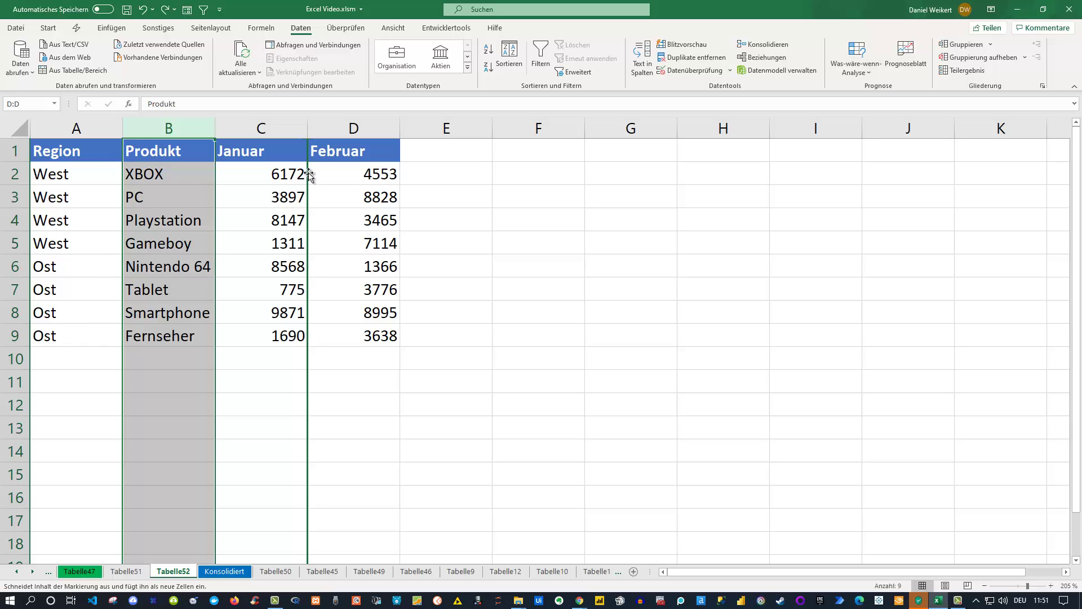
left_click_drag(309, 177, 309, 174)
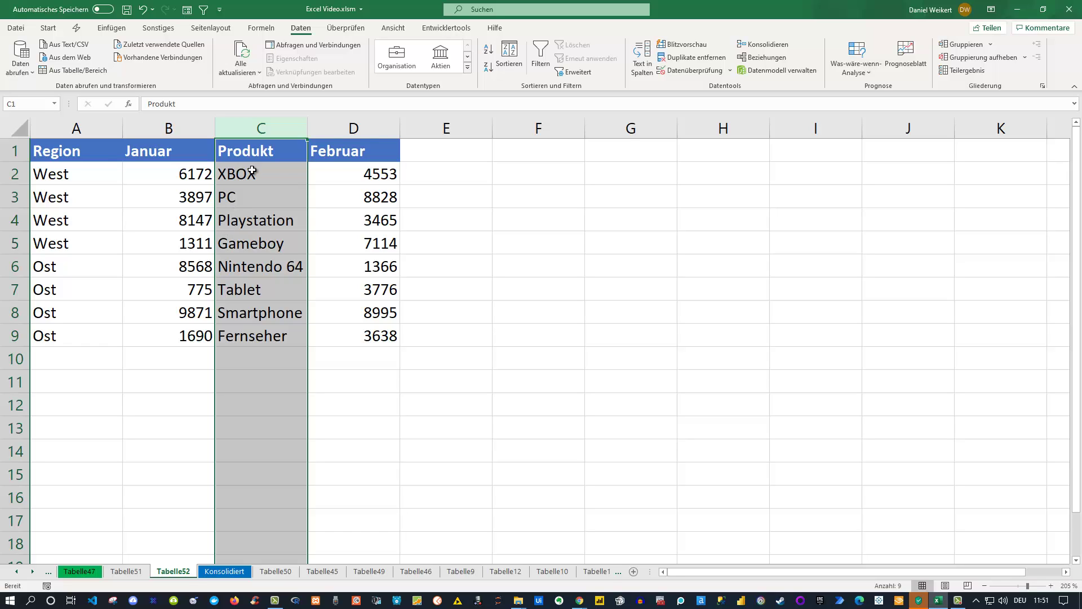
left_click(337, 158)
key("ctrl+space")
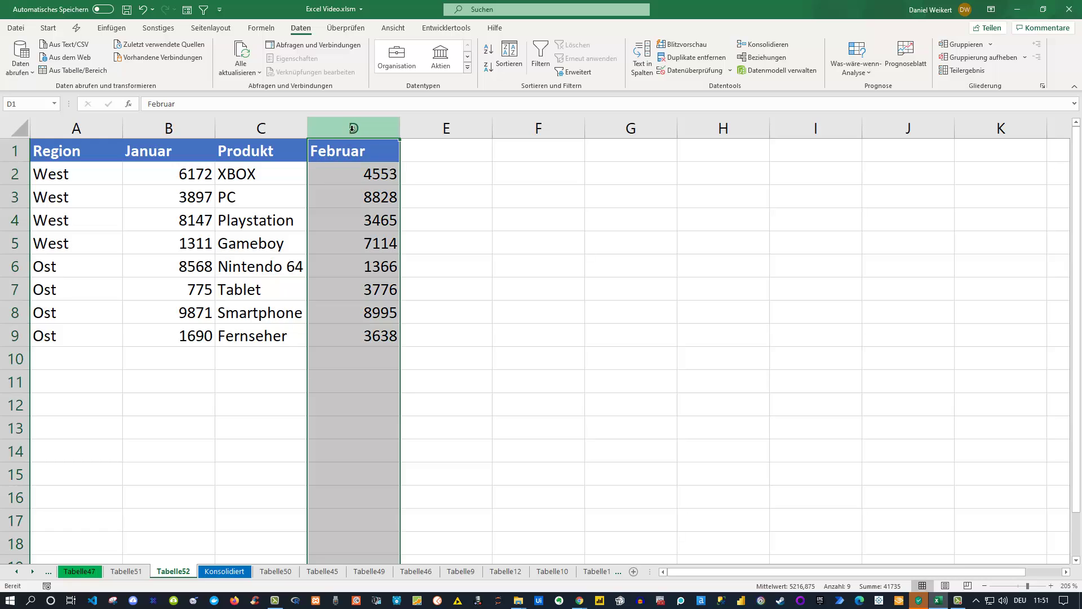
left_click_drag(312, 195, 204, 183)
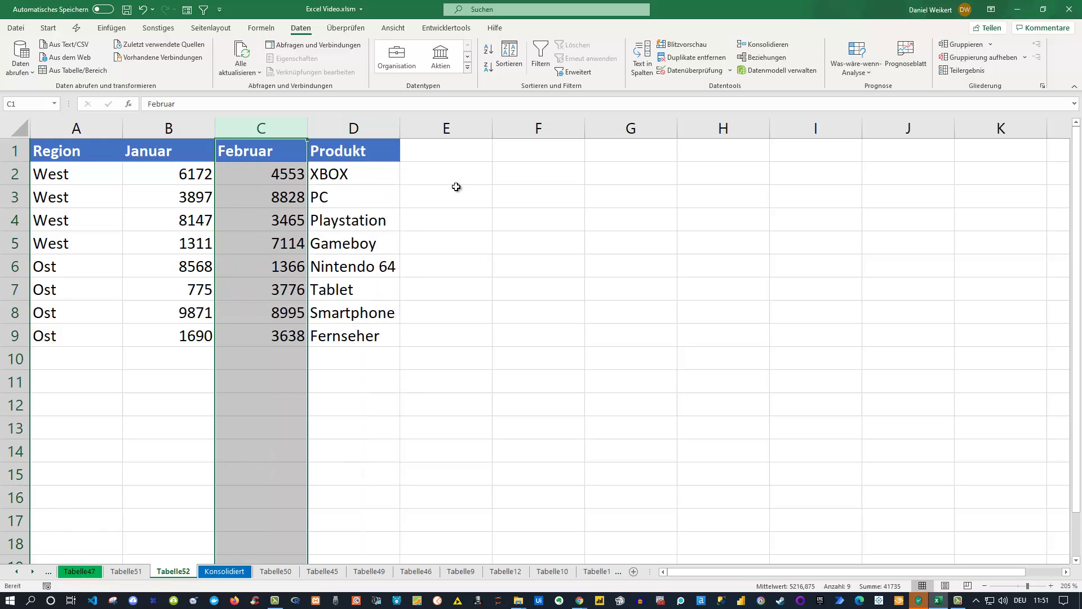
left_click_drag(353, 167, 342, 192)
left_click(341, 180)
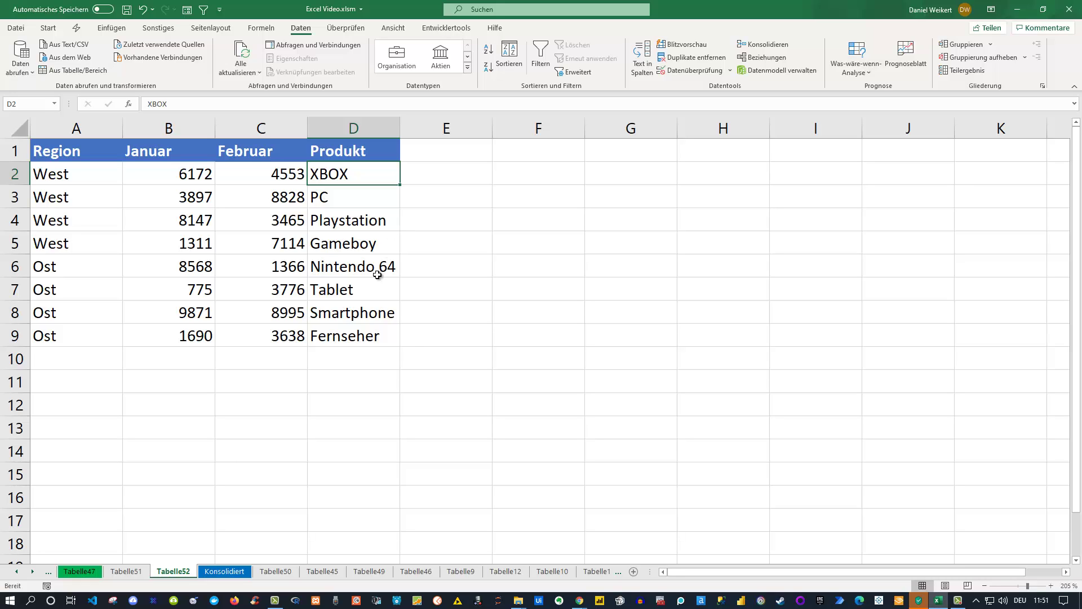
Enter 12345 in cell F8
left_click(533, 308)
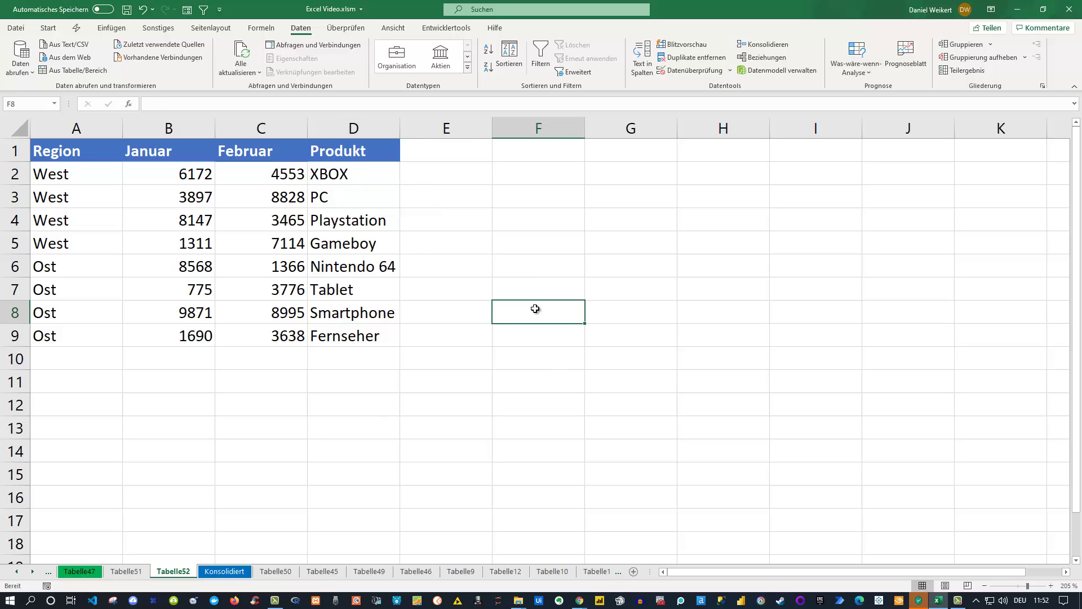
type("12345")
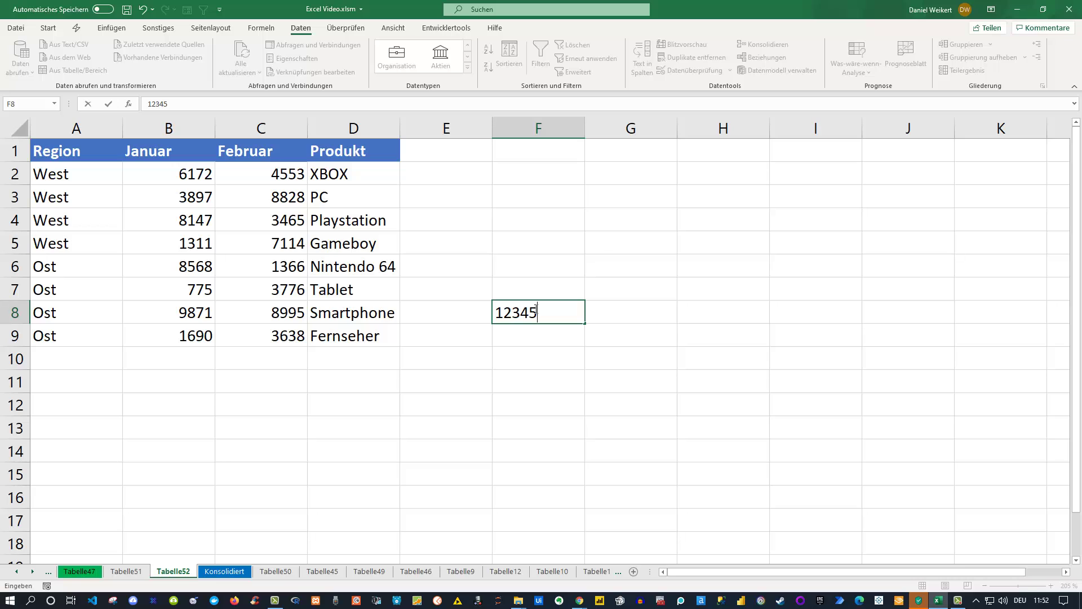
key("Return")
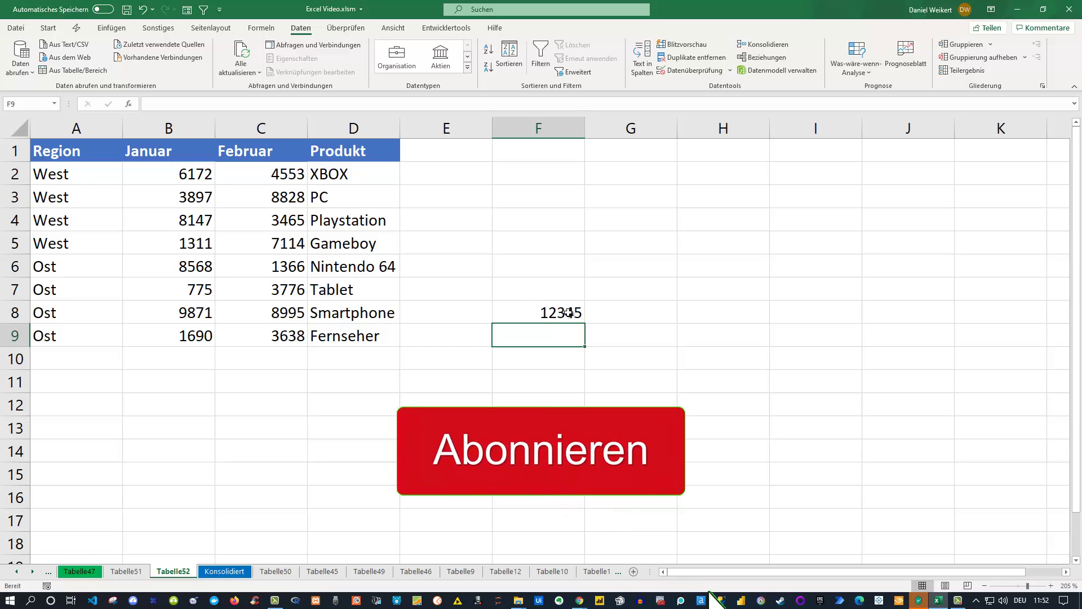
left_click(568, 312)
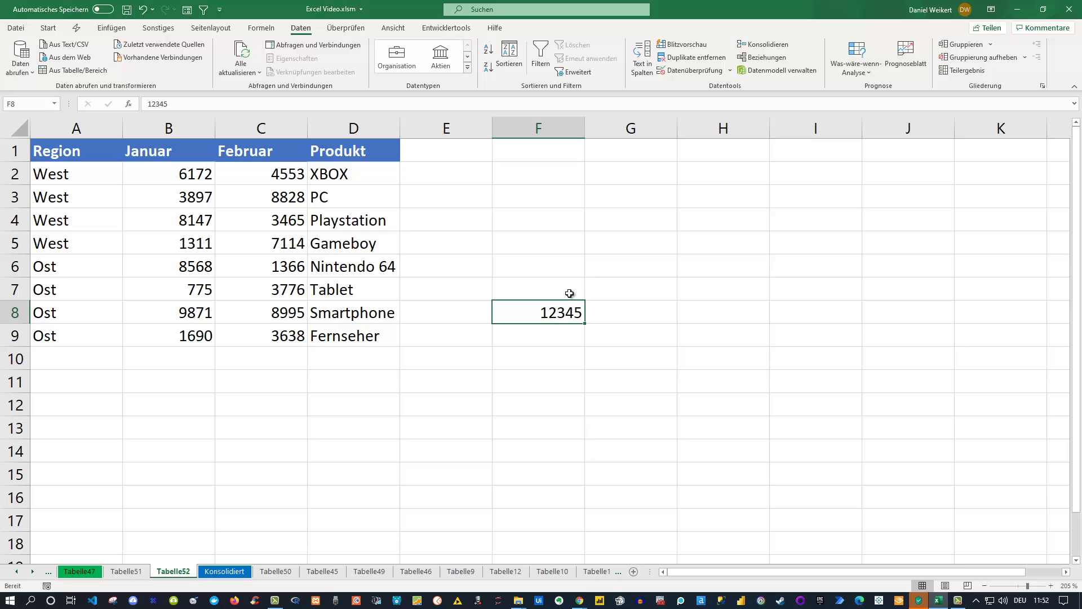
Enter 123,45 in cell F7
left_click(569, 294)
double_click(570, 293)
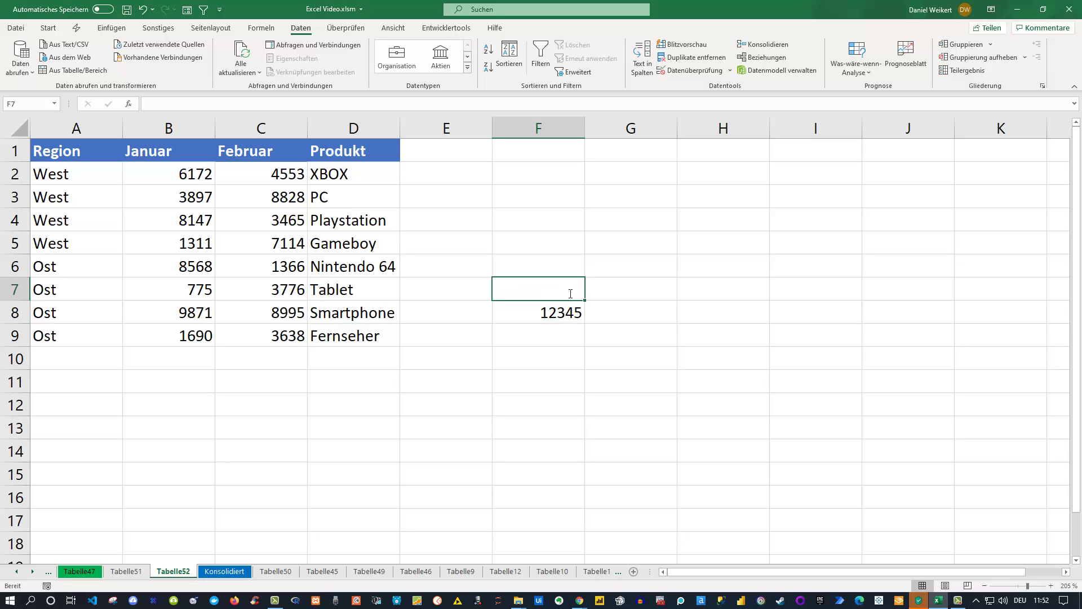
type("123,45")
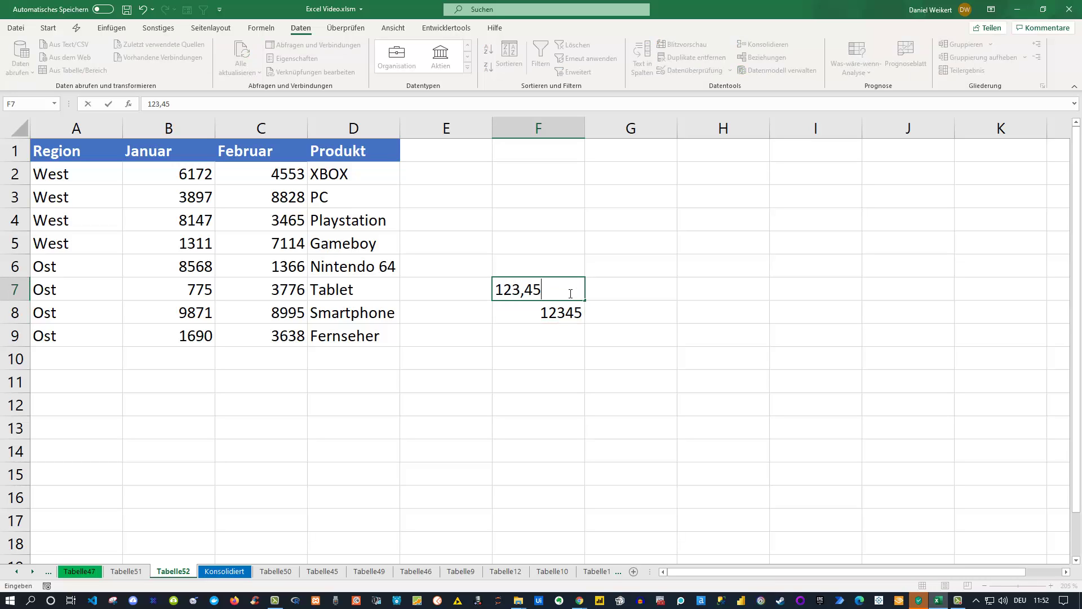
key("Return")
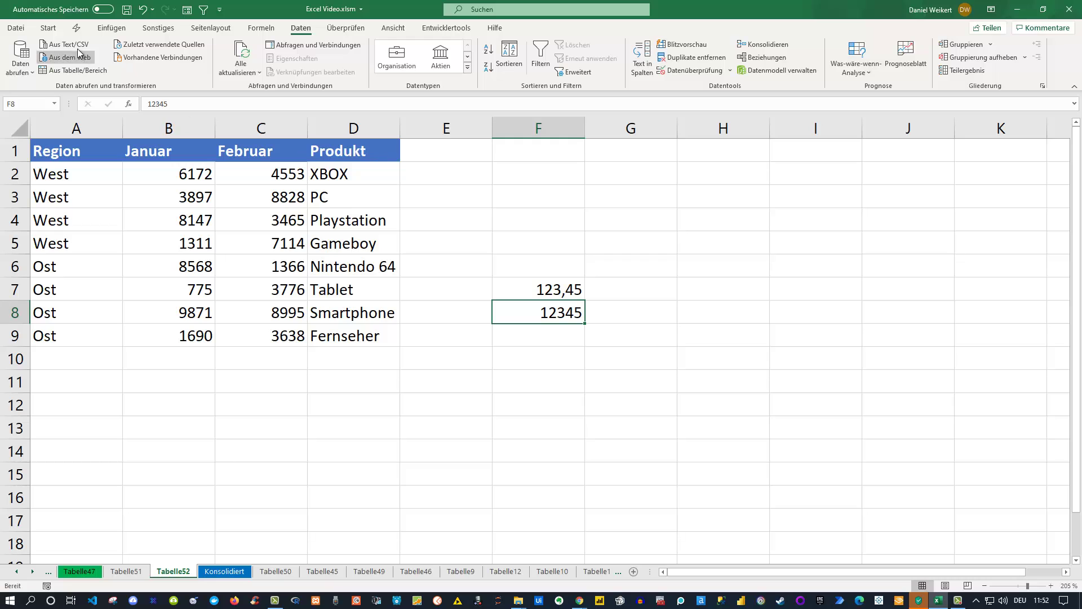
Enable 'Dezimalkomma automatisch einfügen' with 2 places in Excel Optionen > Erweitert
left_click(16, 27)
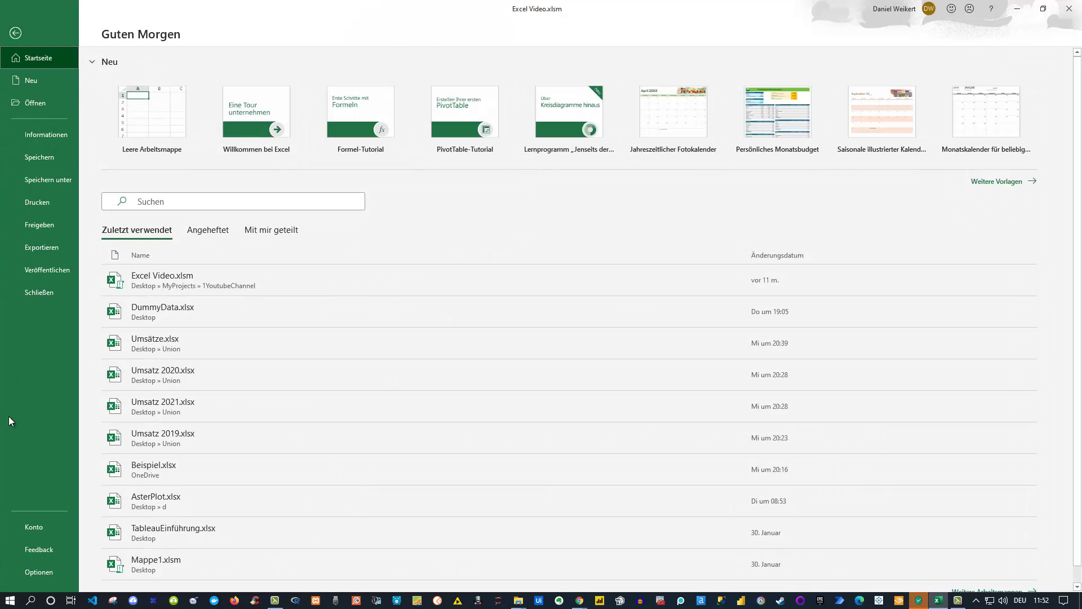
left_click(46, 571)
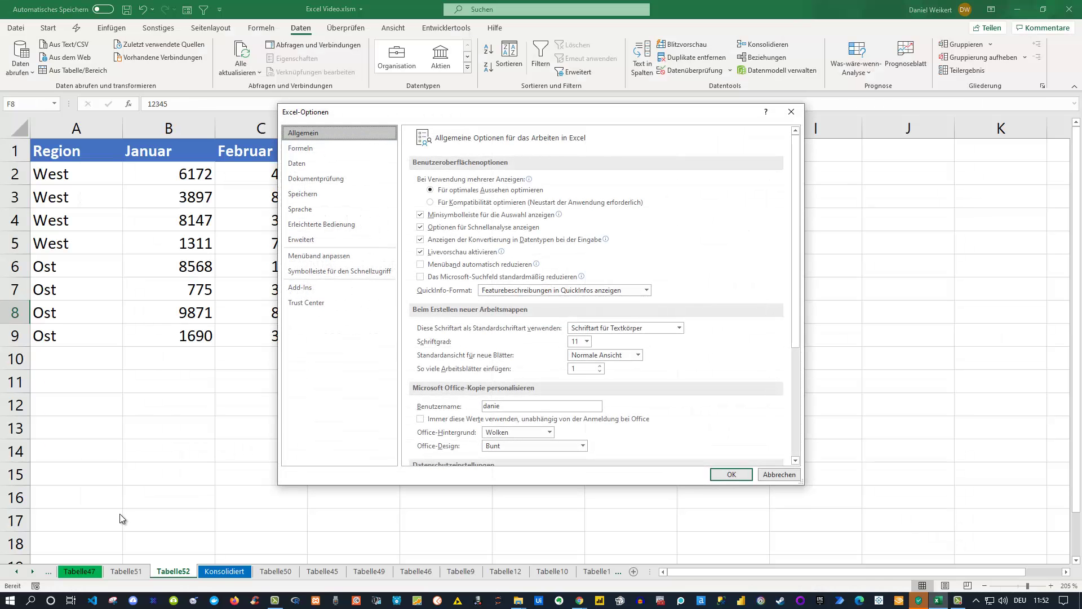
left_click(305, 240)
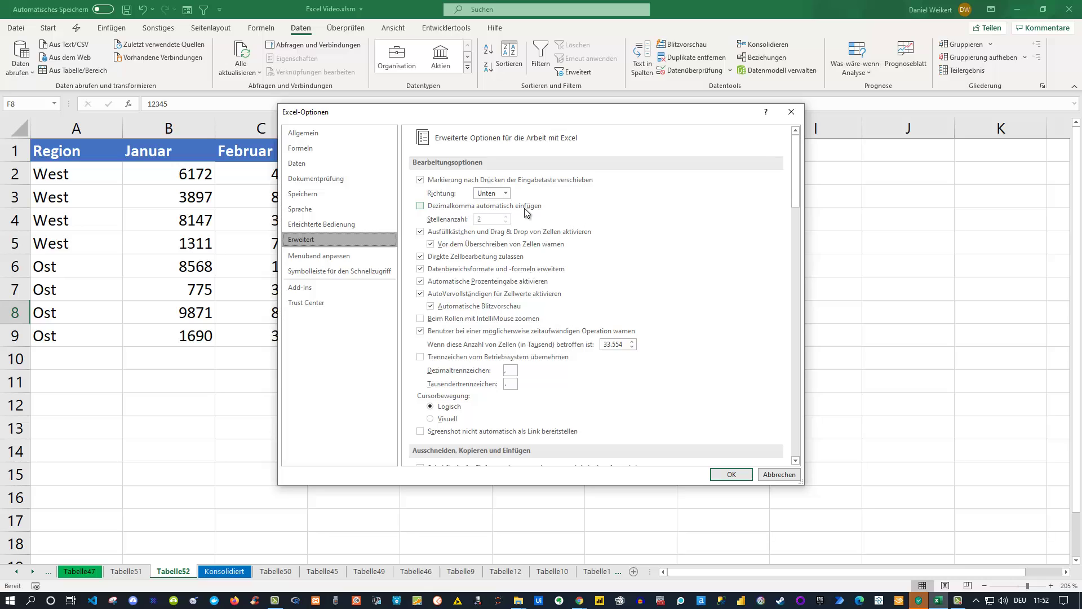
left_click(420, 206)
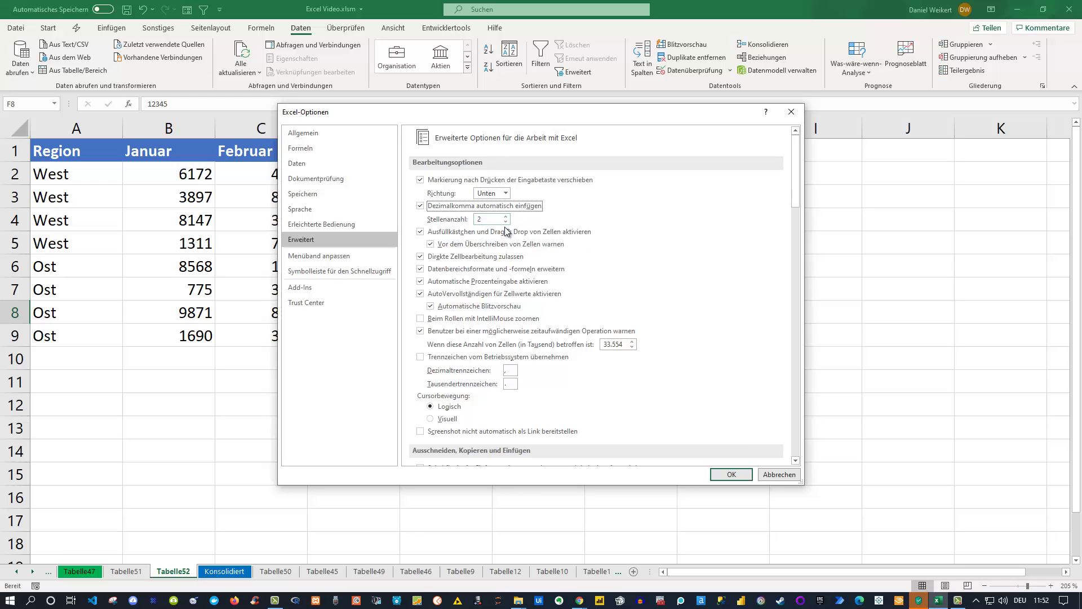
left_click(726, 475)
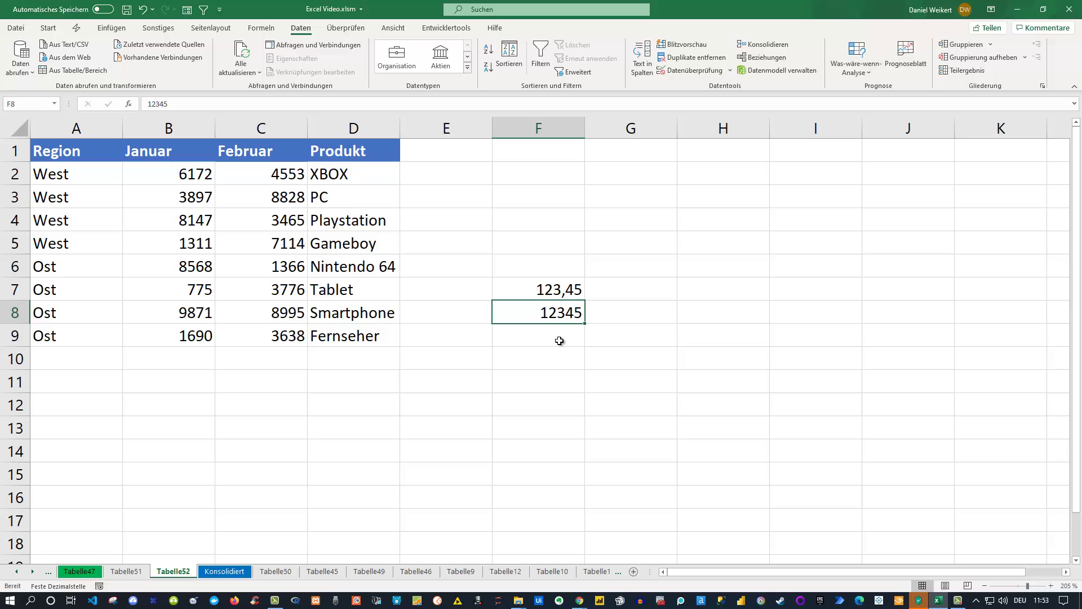
Enter 12345 in F9 so it appears as 123,45
left_click(559, 340)
type("12345")
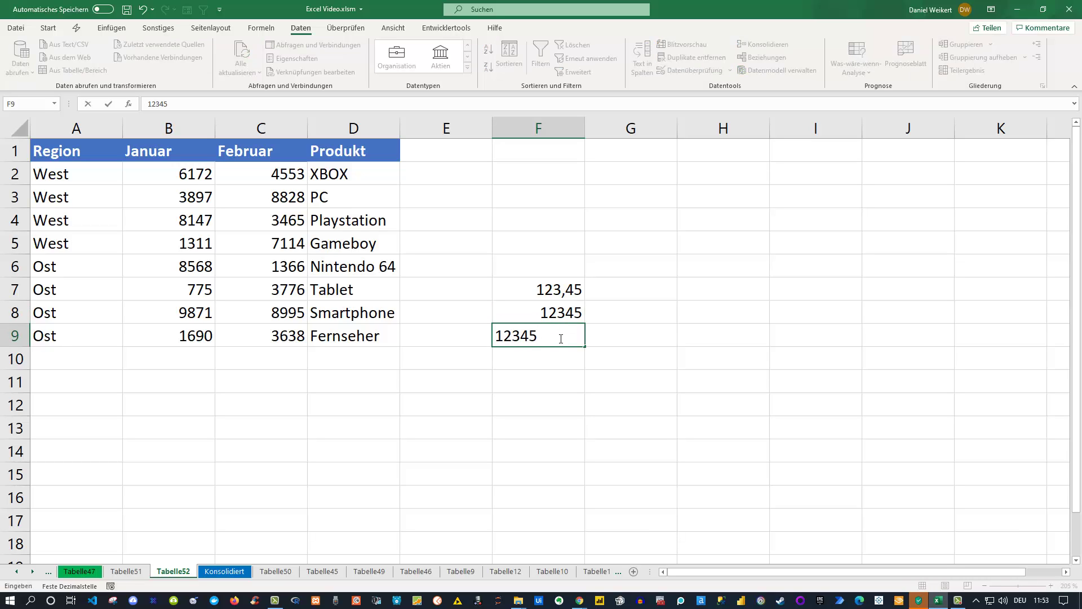
key("Return")
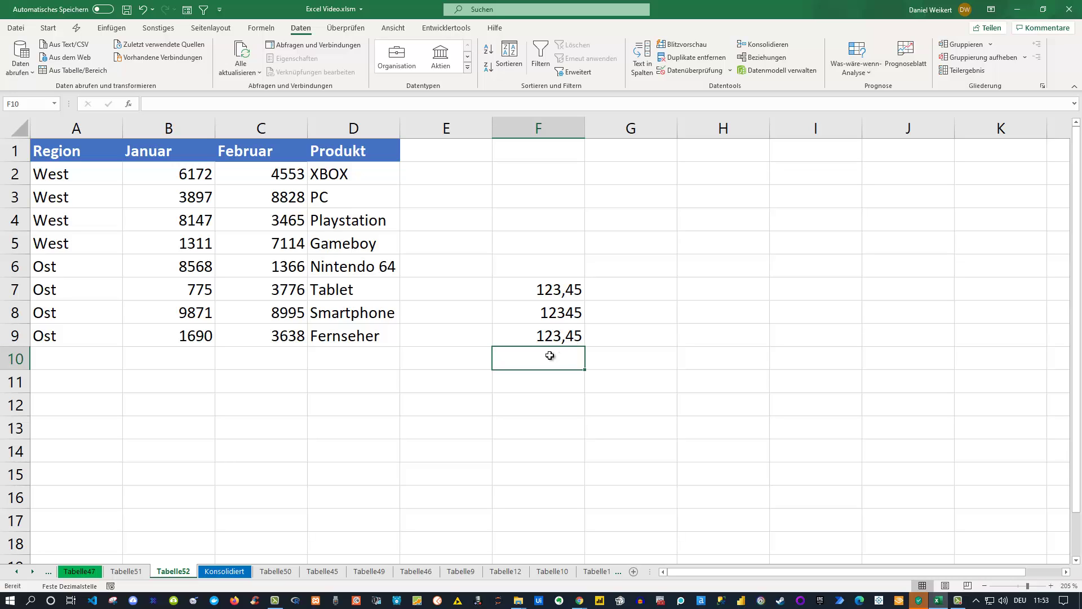
type("45")
type("6474574357")
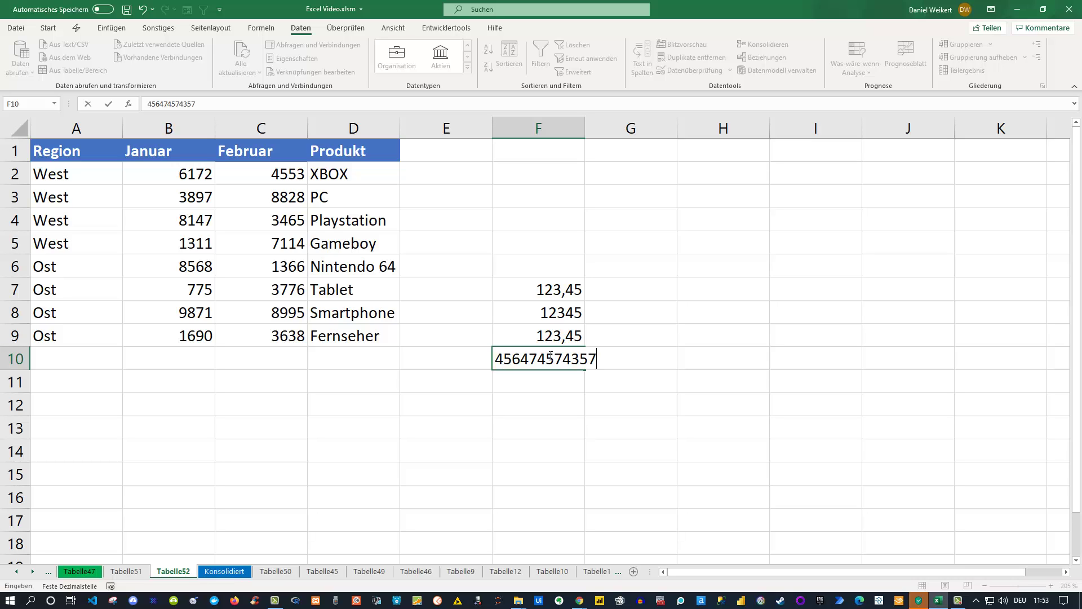
key("Return")
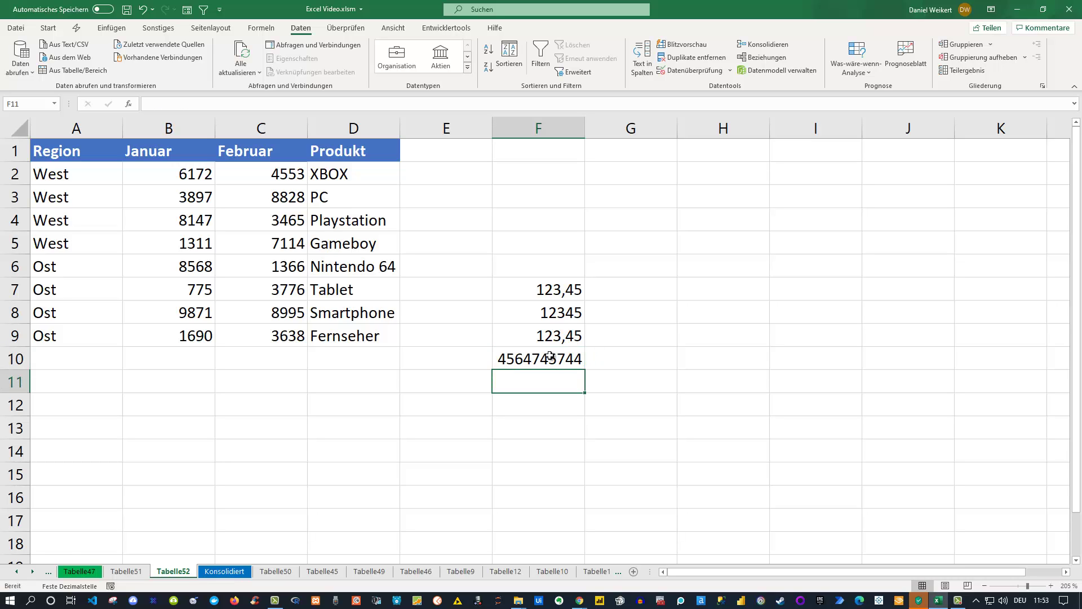
left_click(549, 356)
key("Delete")
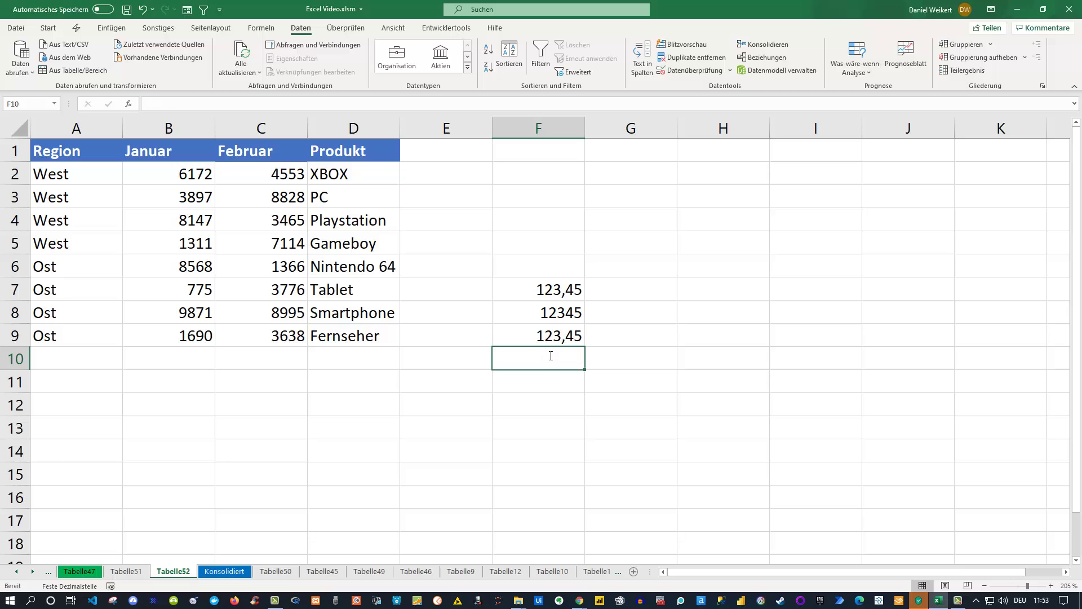
type("4534634")
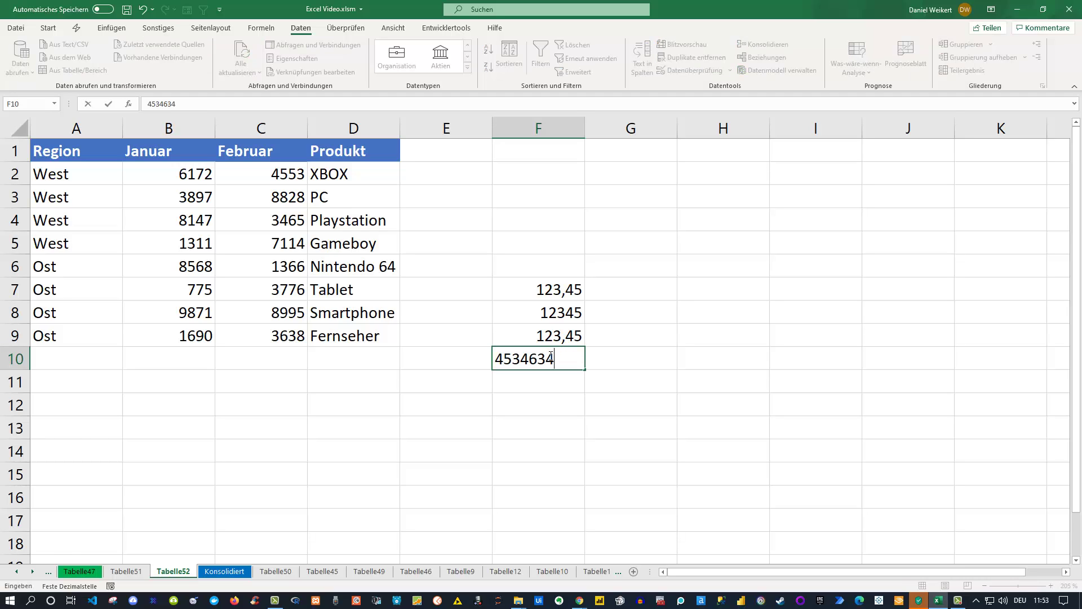
type("6346346")
key("Return")
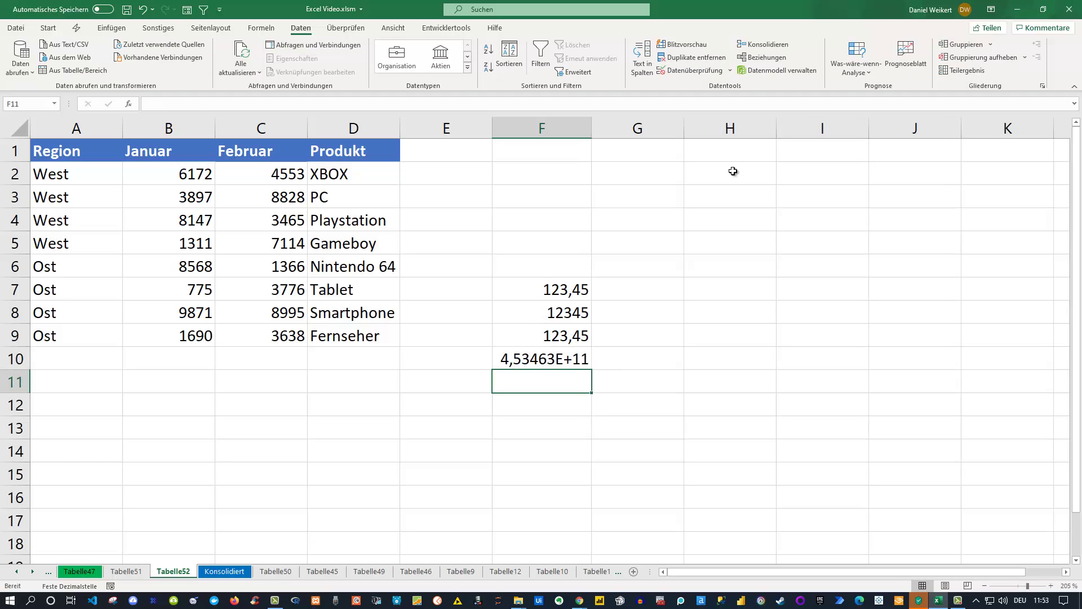
Widen column F and enter 345345 in F10 so it shows 3453,45
left_click_drag(593, 133, 725, 135)
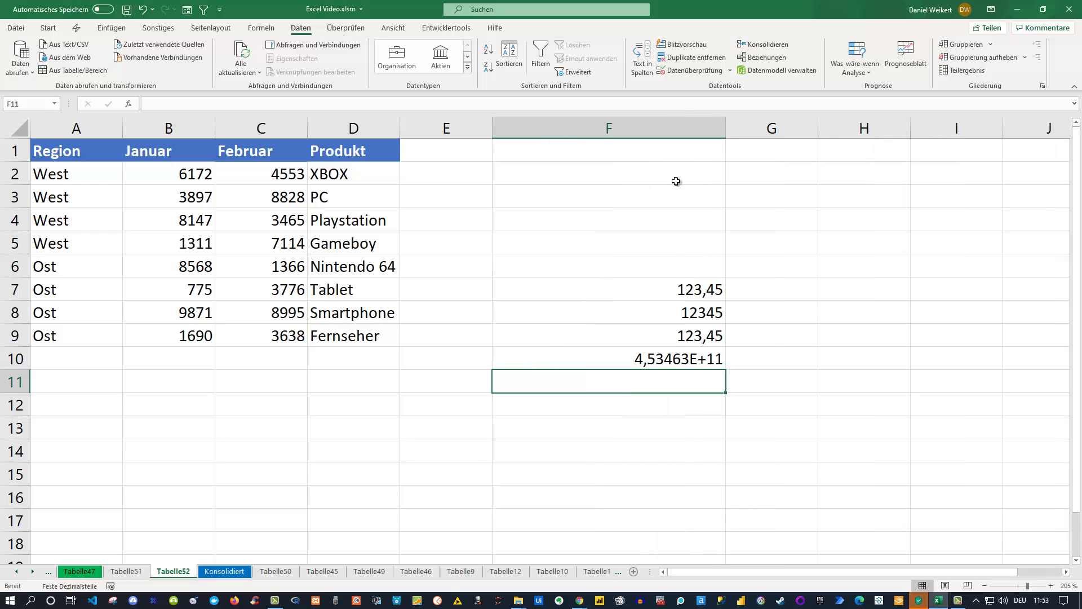
left_click(592, 359)
type("3453")
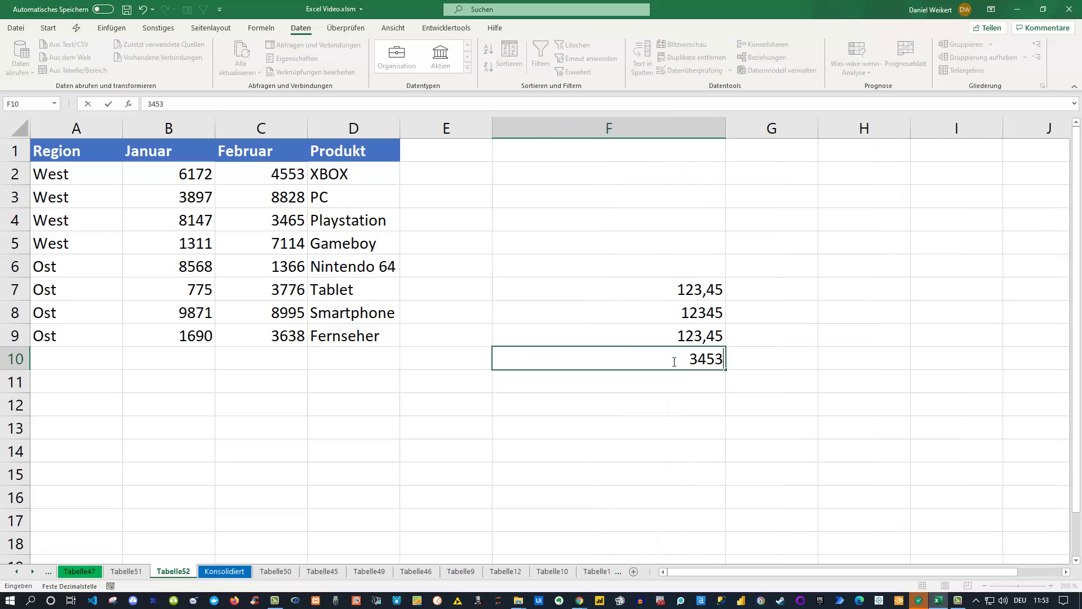
type("45")
key("Return")
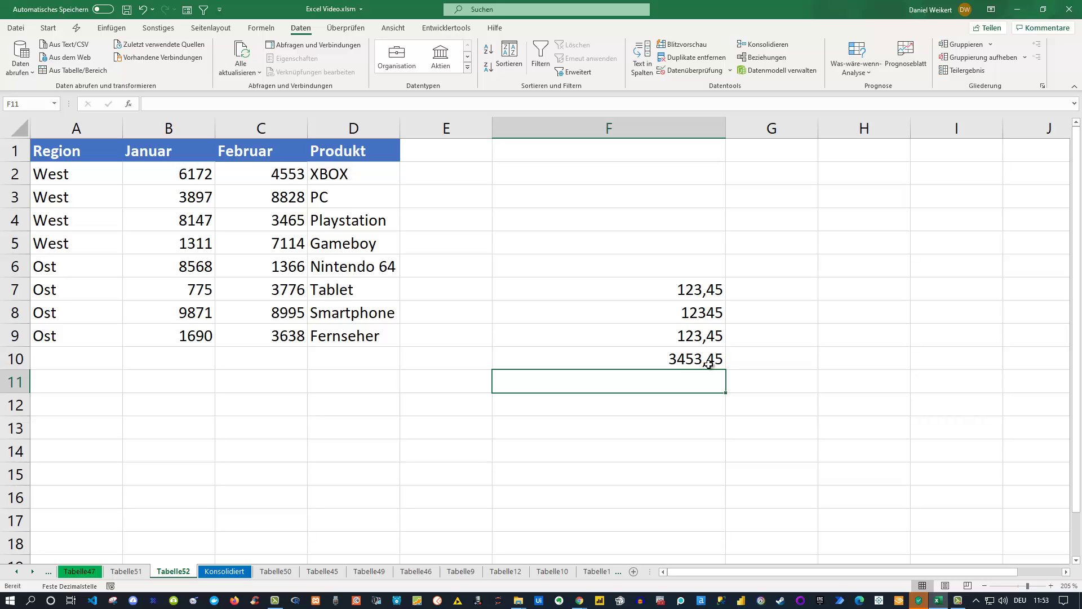
left_click(704, 361)
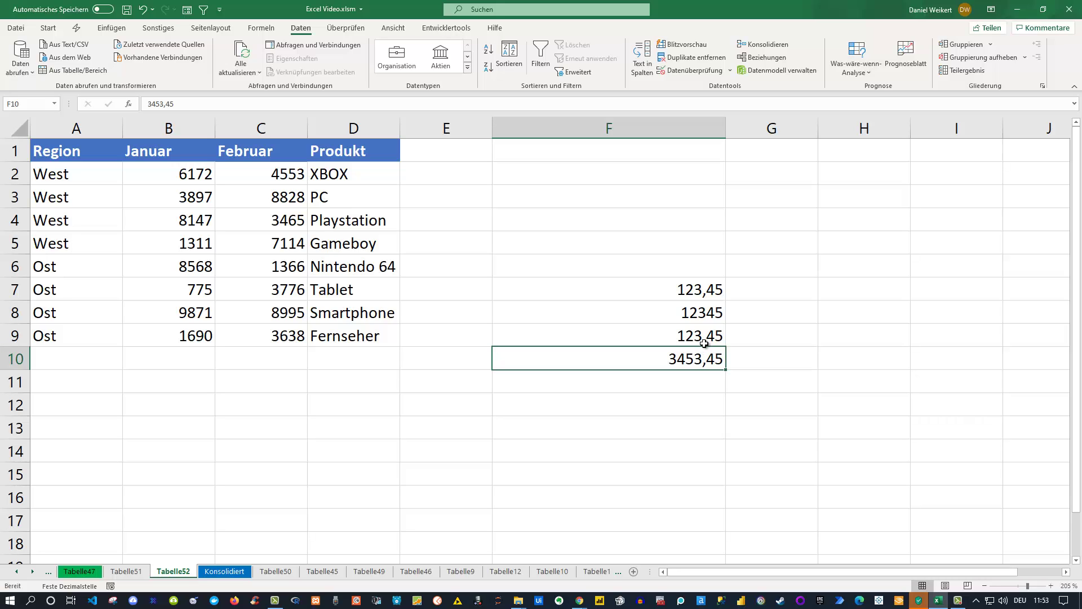
left_click(15, 27)
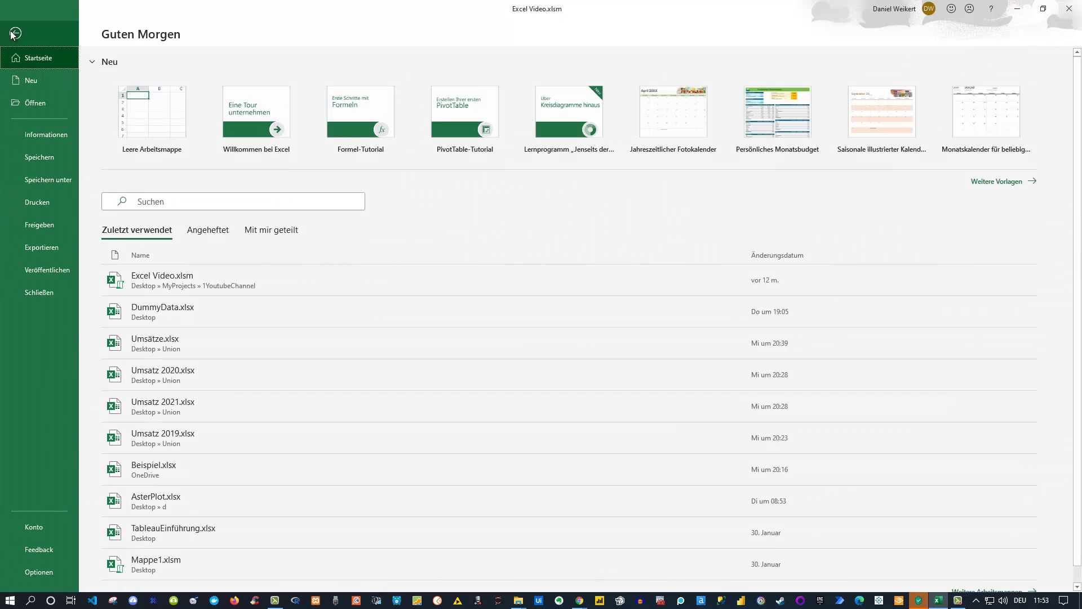
left_click(31, 571)
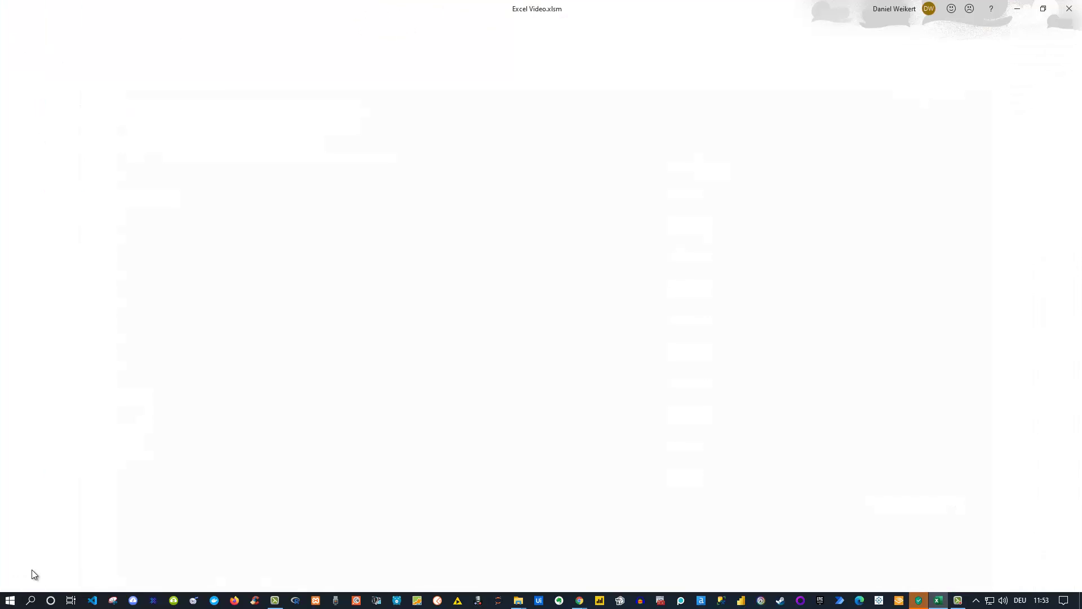
left_click(301, 241)
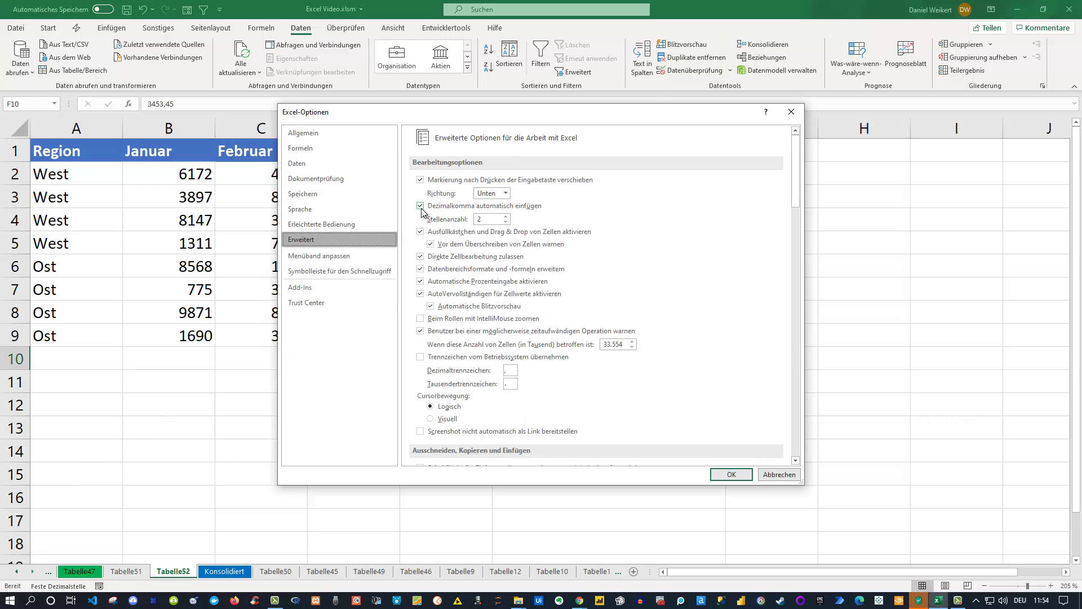
left_click(421, 206)
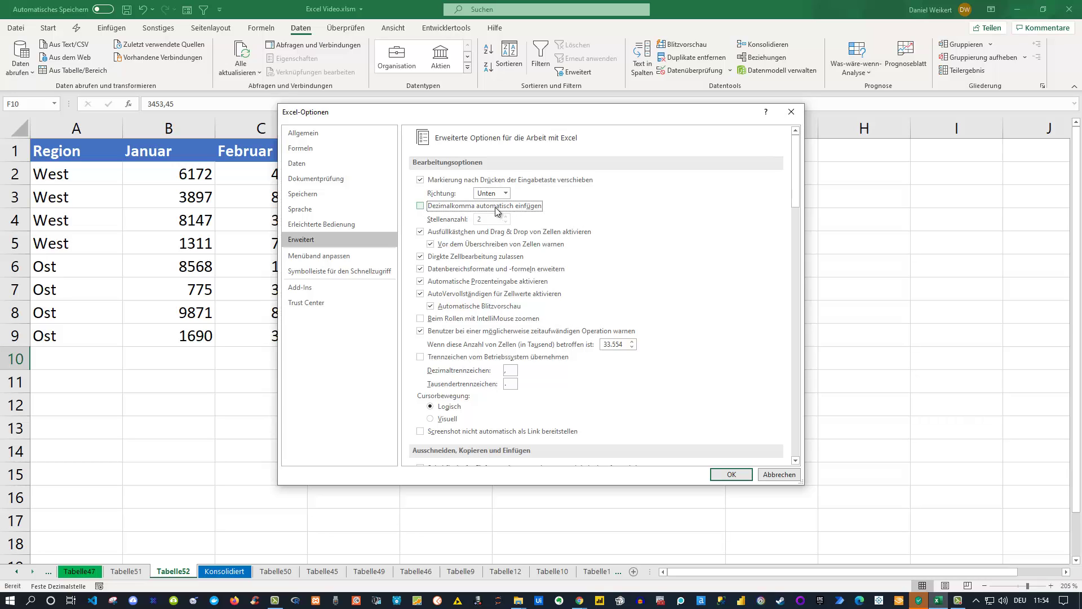
left_click(420, 206)
left_click(790, 111)
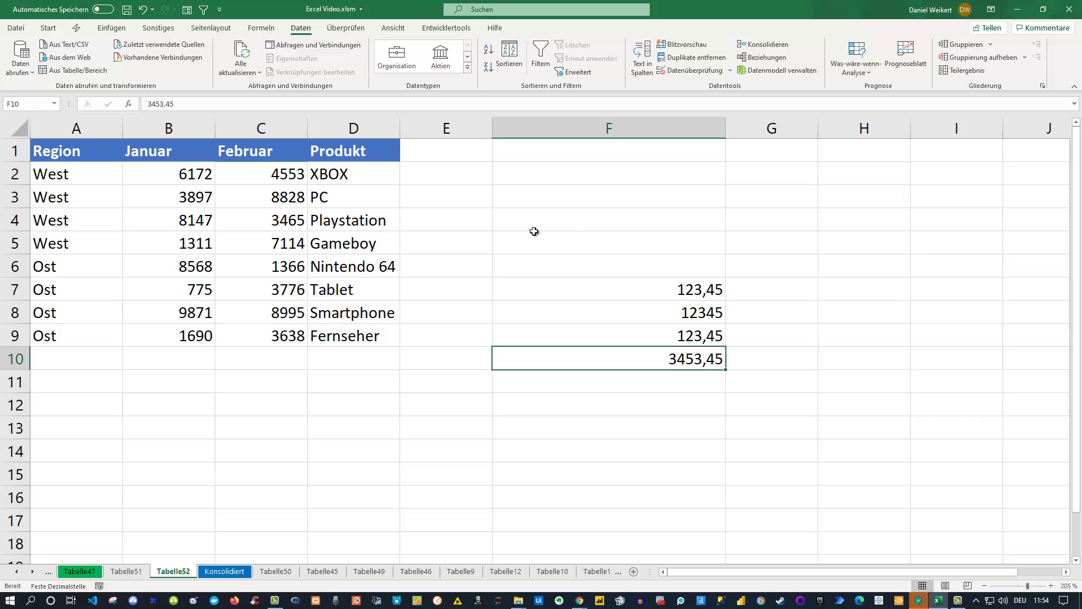
right_click(178, 250)
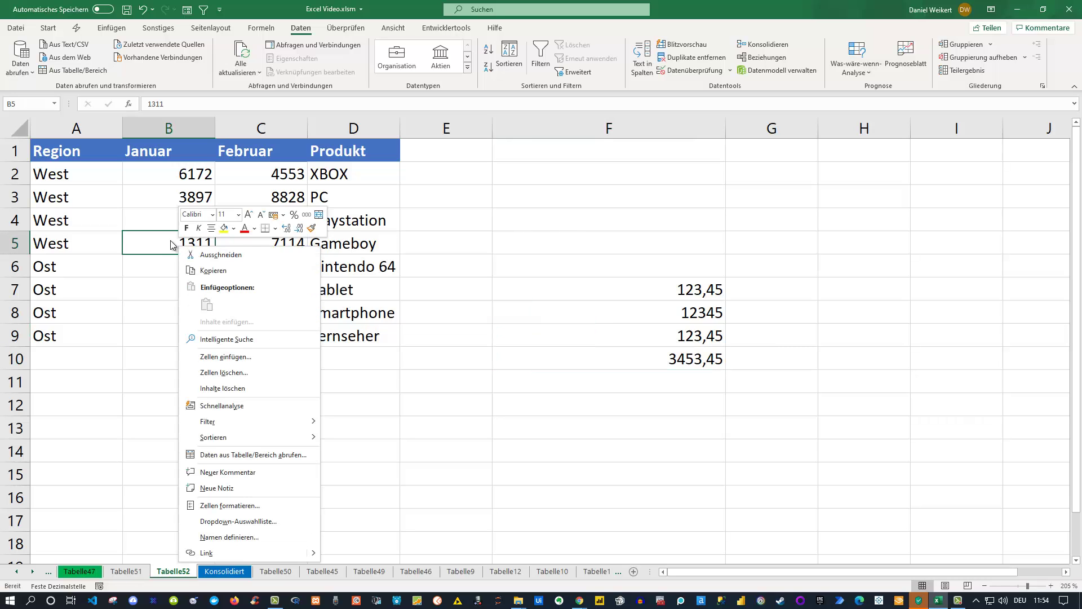
key("Escape")
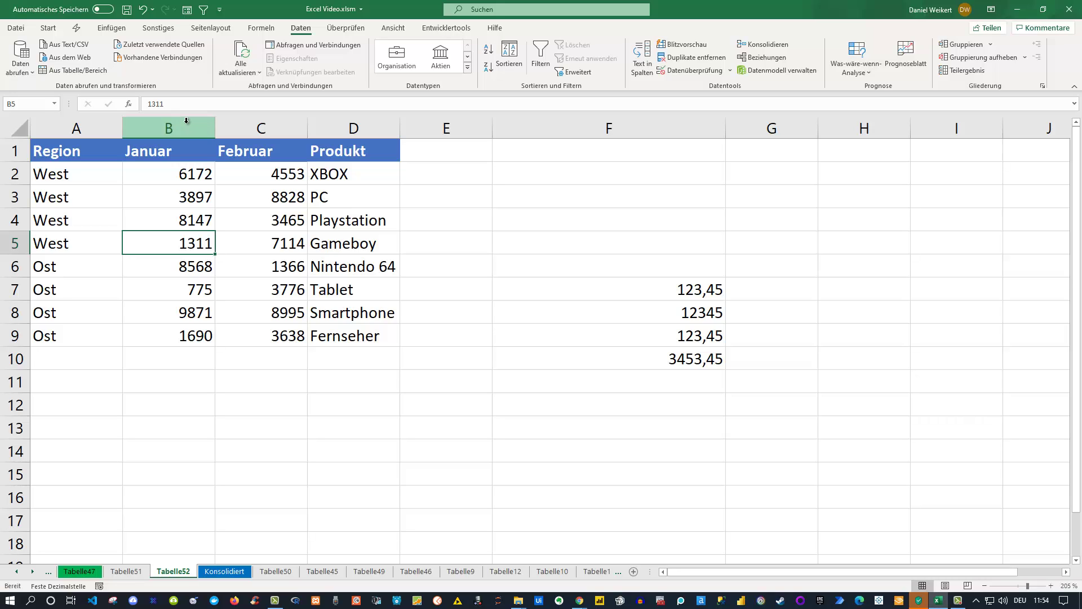
left_click(659, 290)
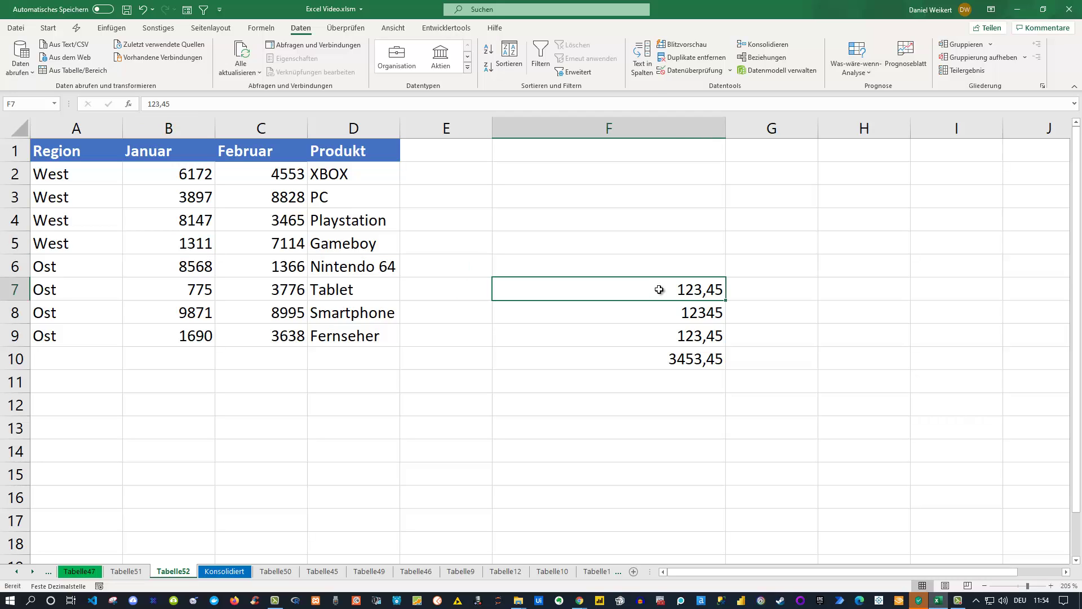